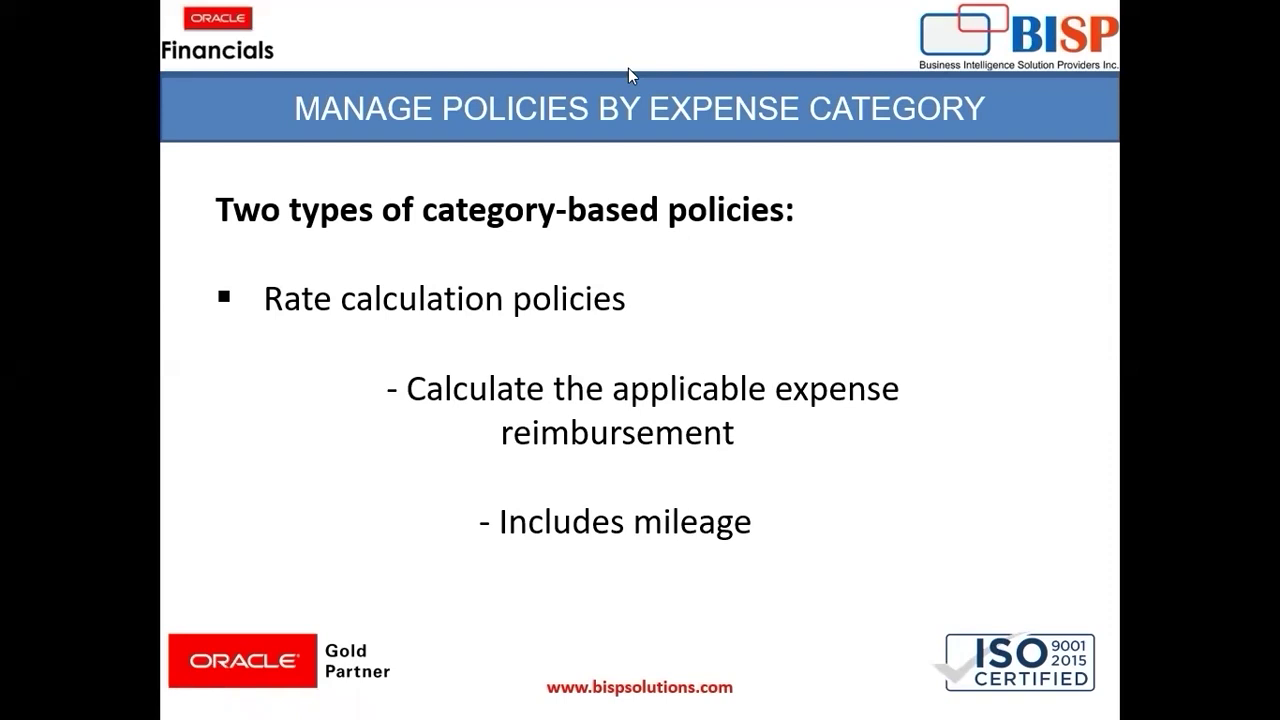
# - Switch to Oracle Fusion in the browser and open the Financials offering in Setup and Maintenance
pyautogui.hotkey('alt', 'Tab')
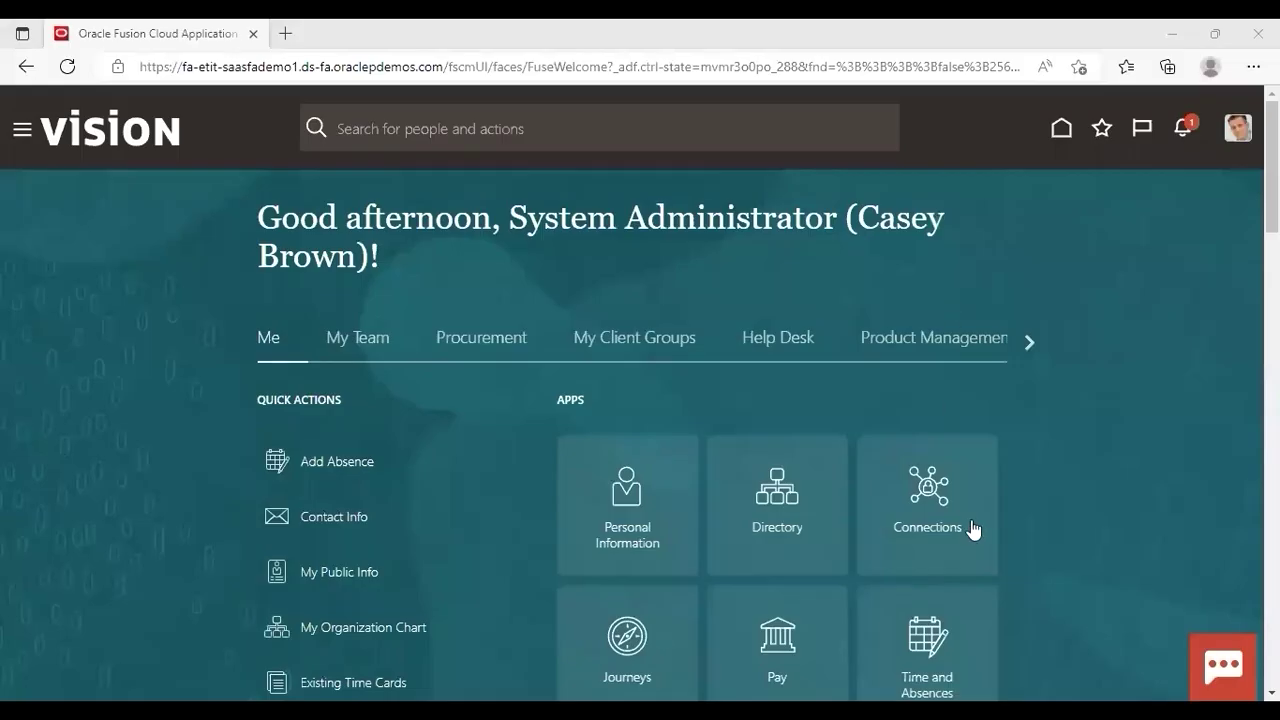
pyautogui.click(1235, 135)
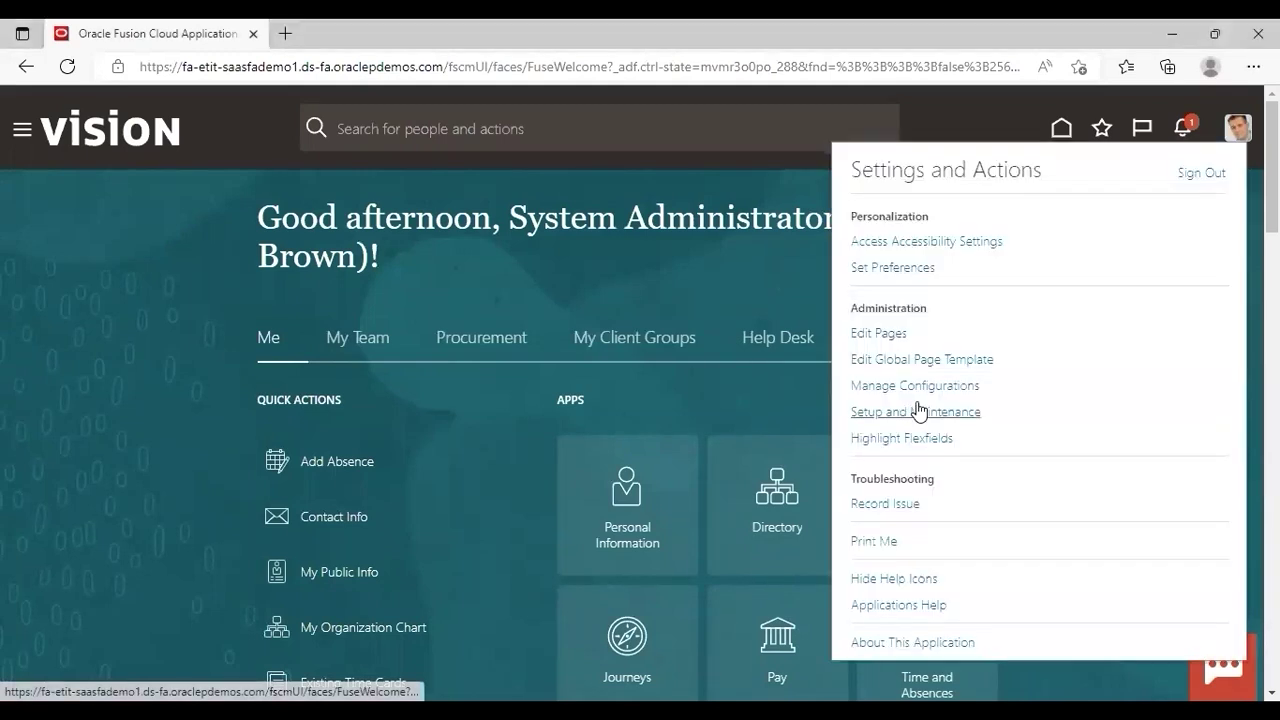
pyautogui.click(880, 411)
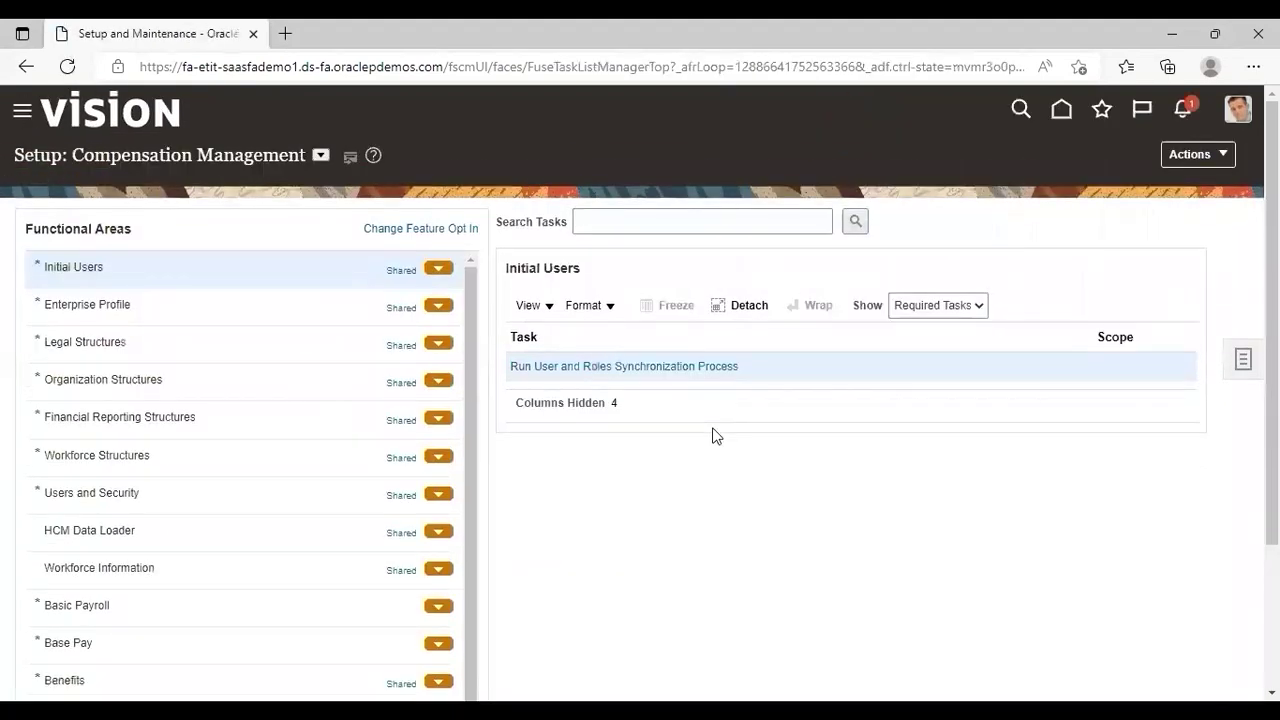
pyautogui.click(321, 157)
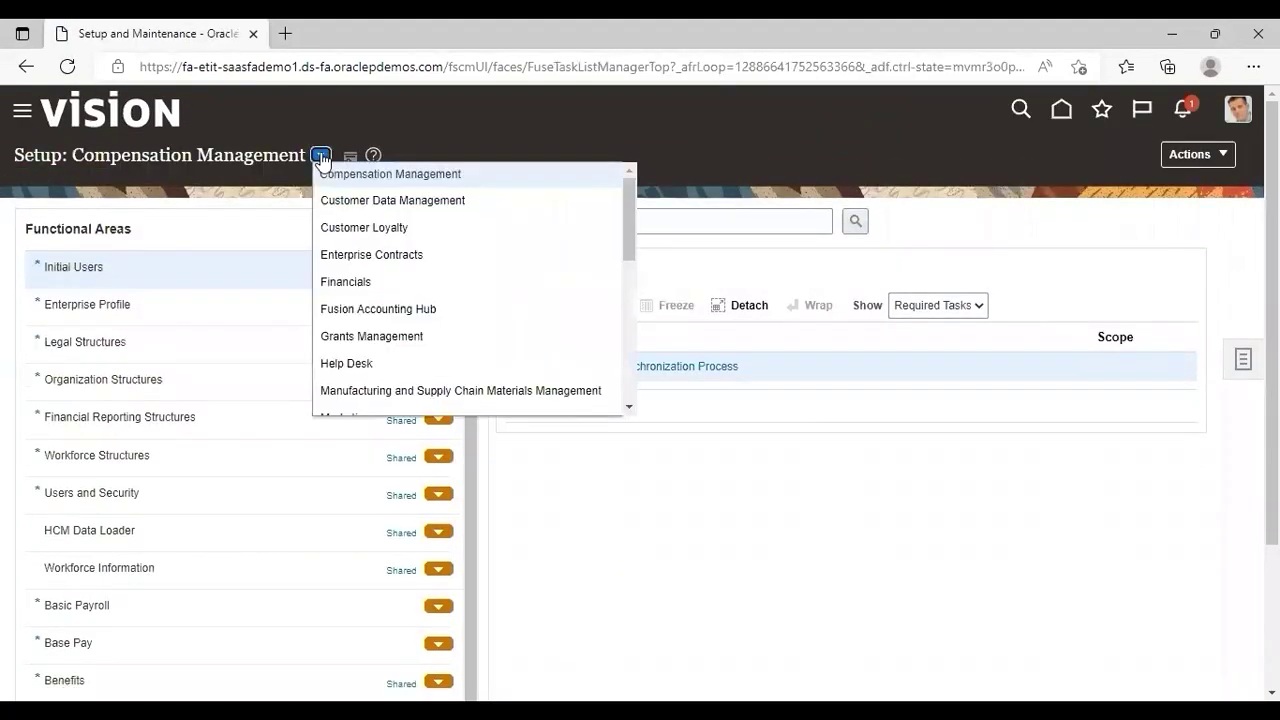
pyautogui.click(334, 285)
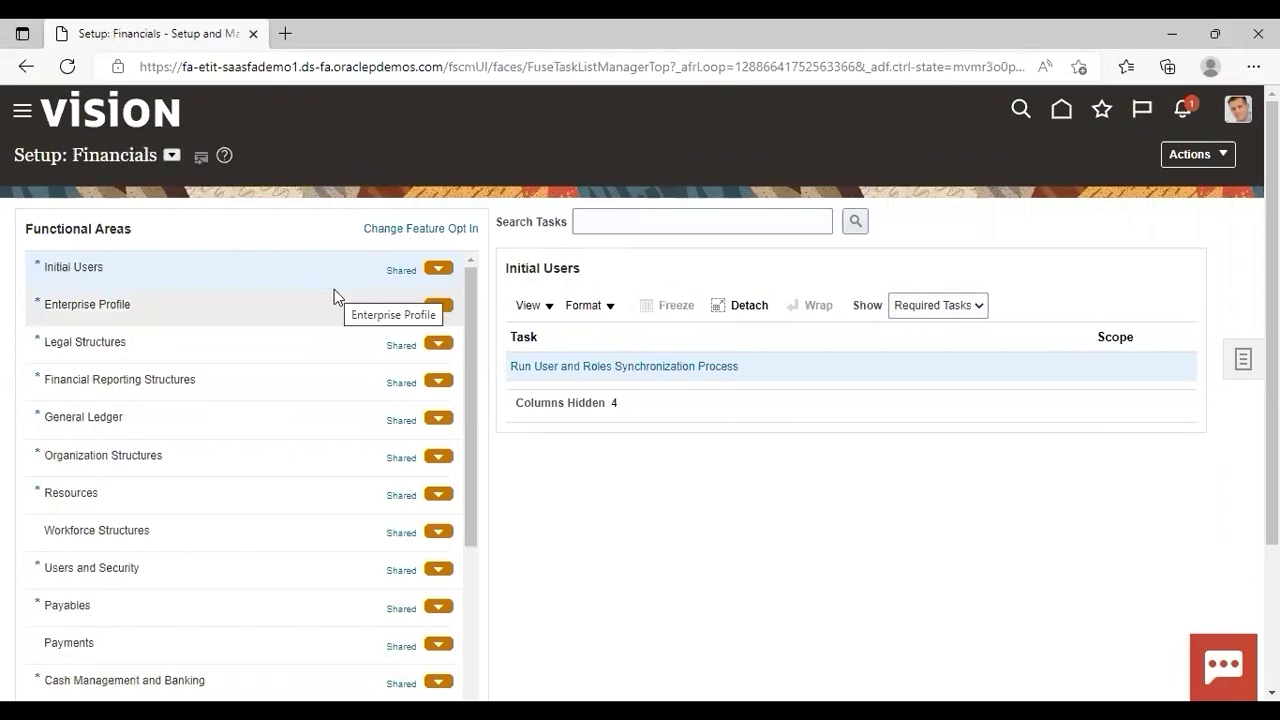
# - Show all tasks for the Expenses functional area and open Manage Policies by Expense Category
pyautogui.click(465, 587)
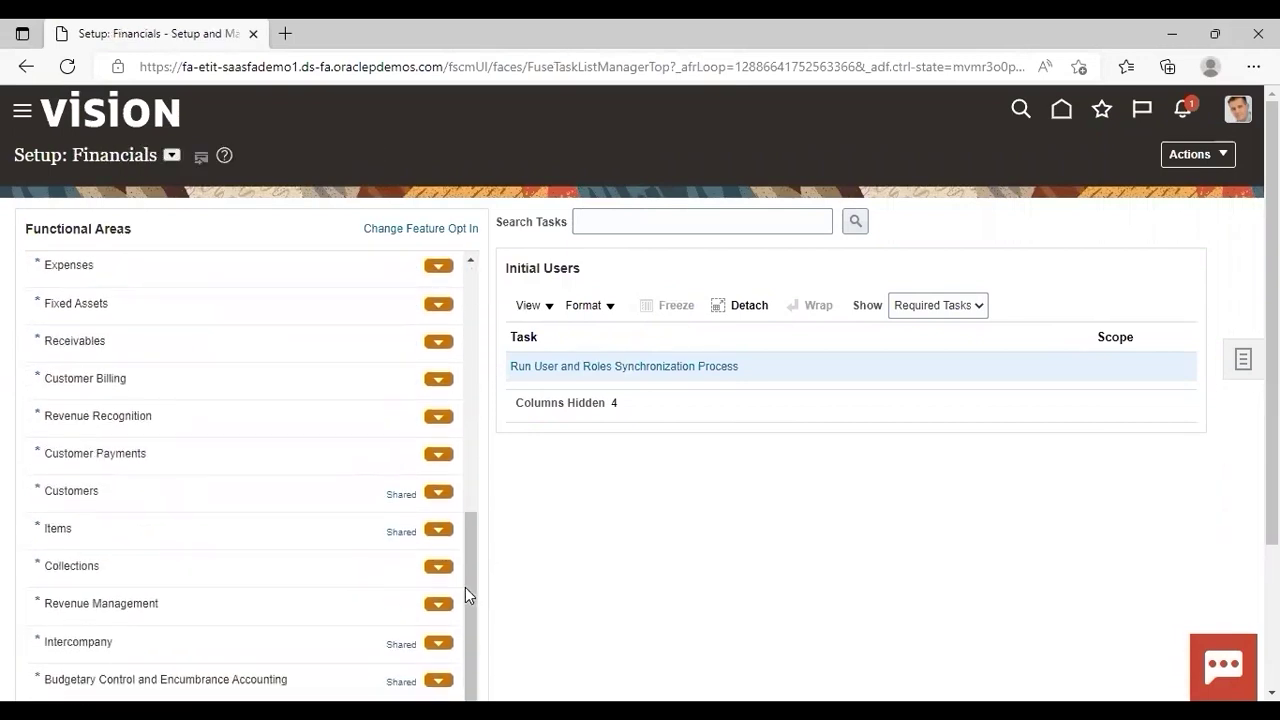
pyautogui.click(200, 258)
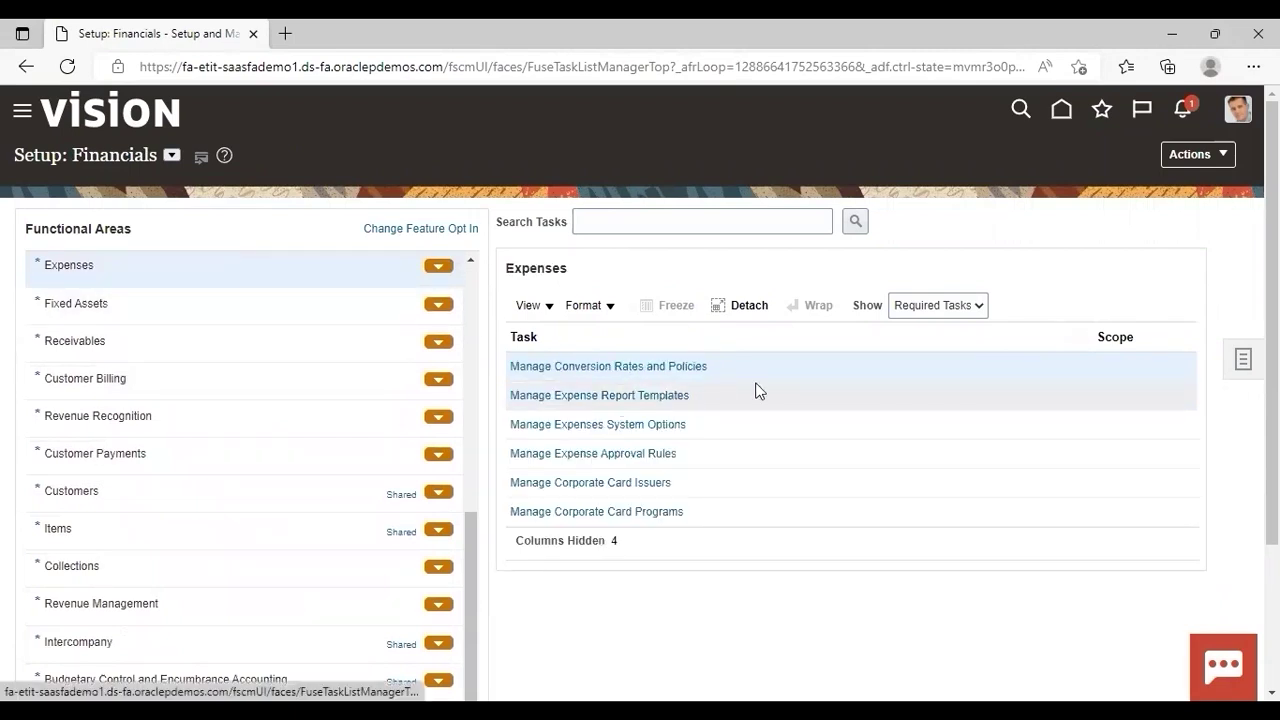
pyautogui.click(949, 312)
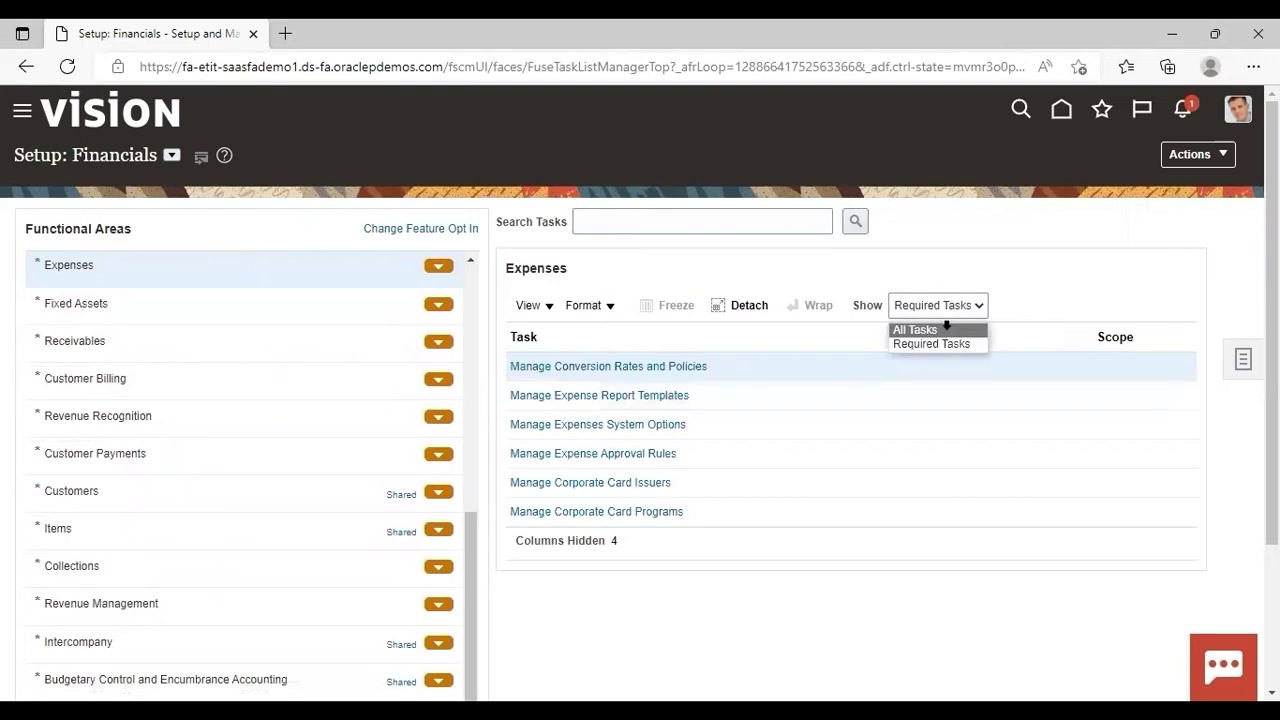
pyautogui.click(946, 329)
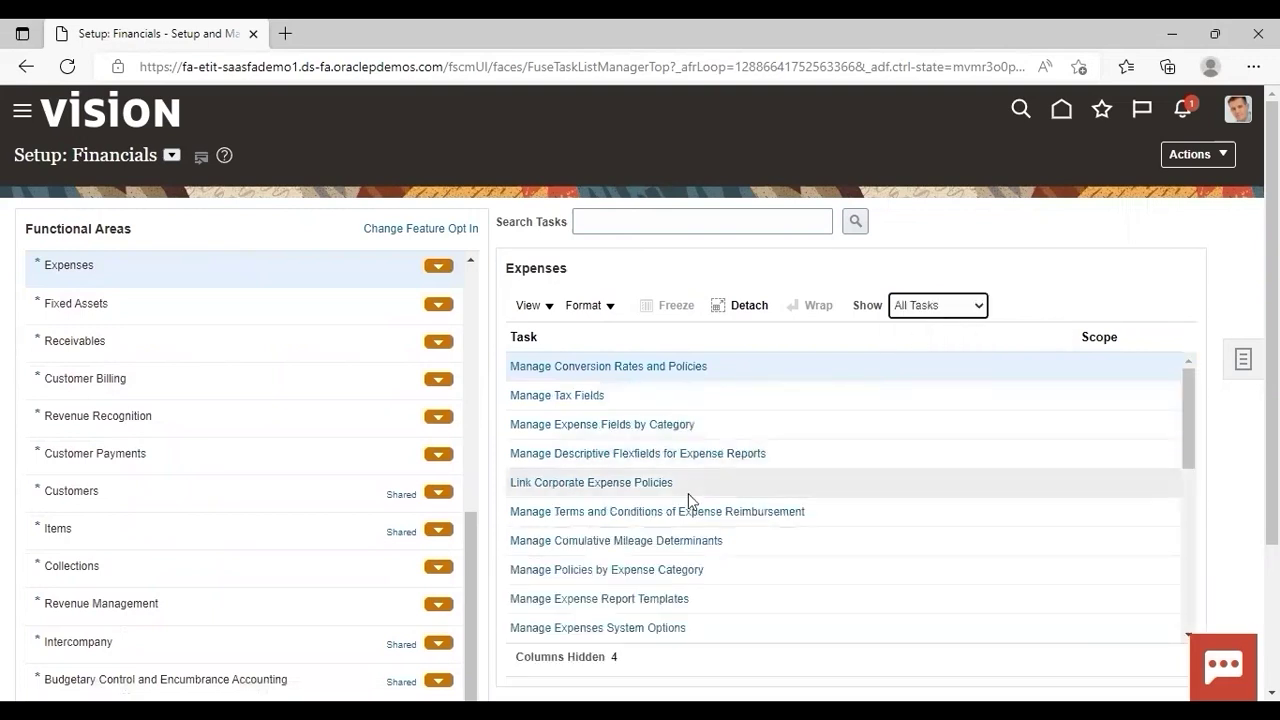
pyautogui.click(582, 572)
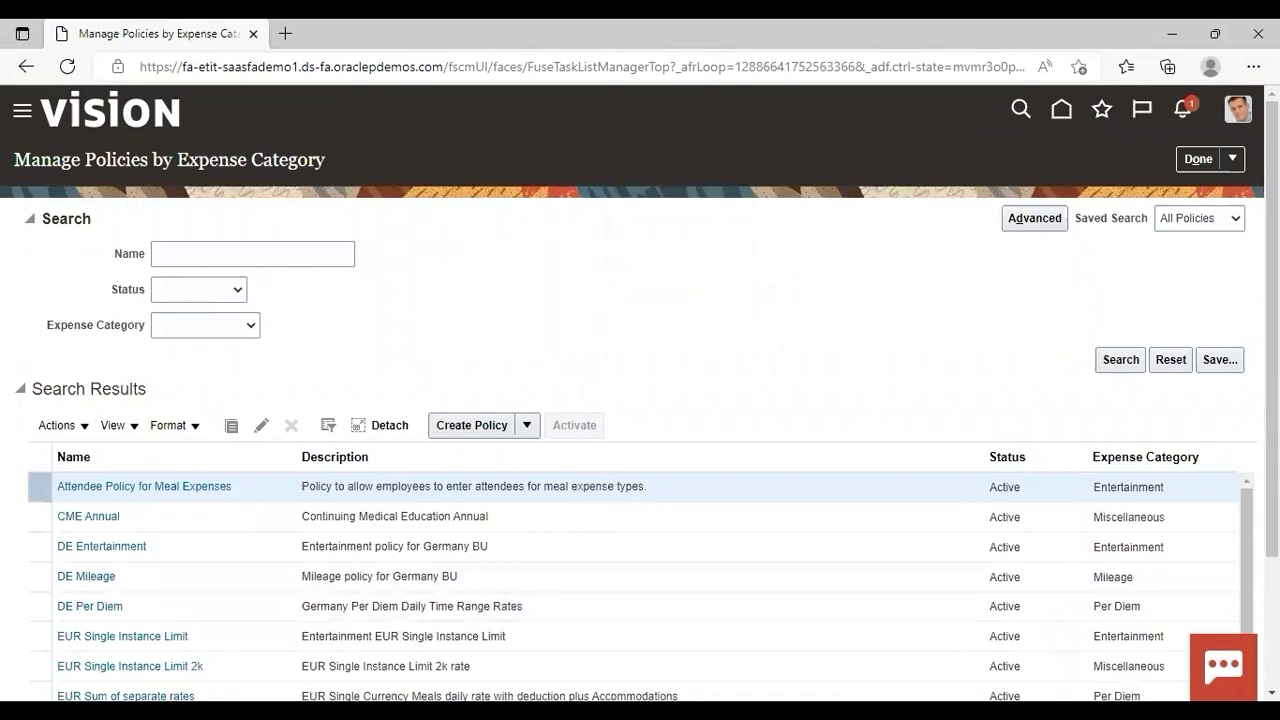
# - Look through the existing policies and a blank Accommodations policy form, and leave the form without saving
pyautogui.scroll(-3, 771, 380)
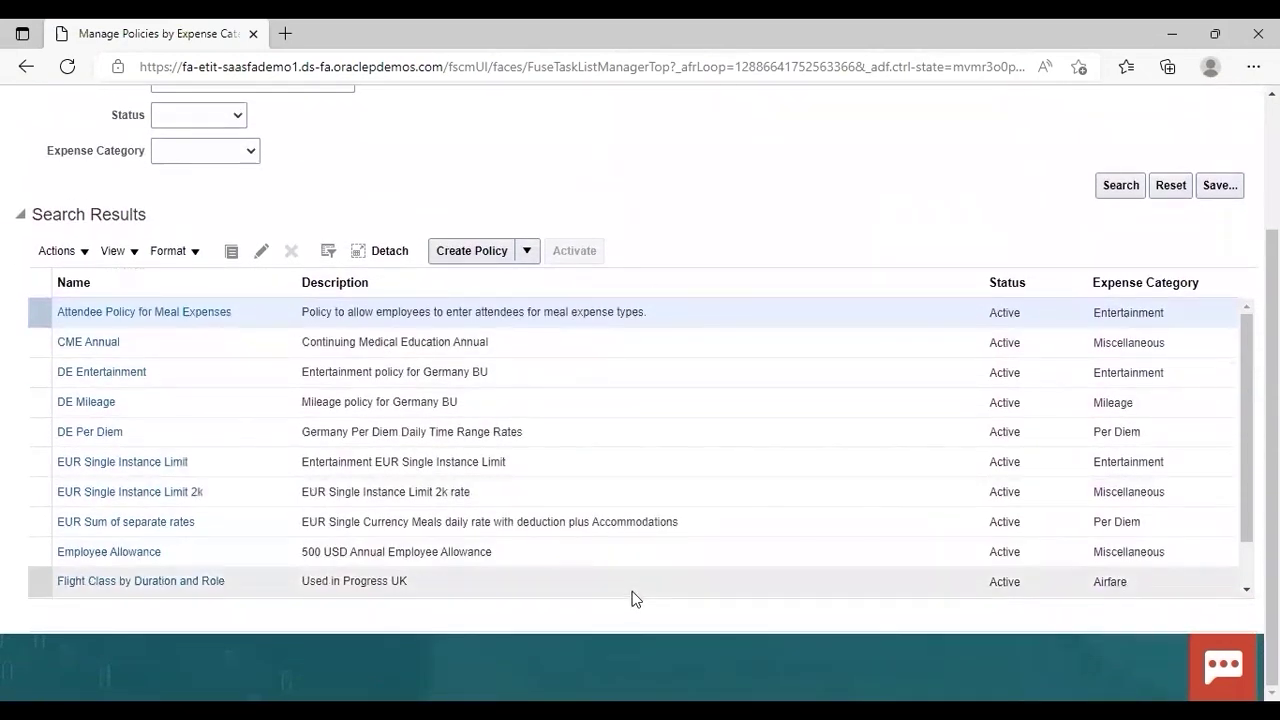
pyautogui.scroll(3, 640, 385)
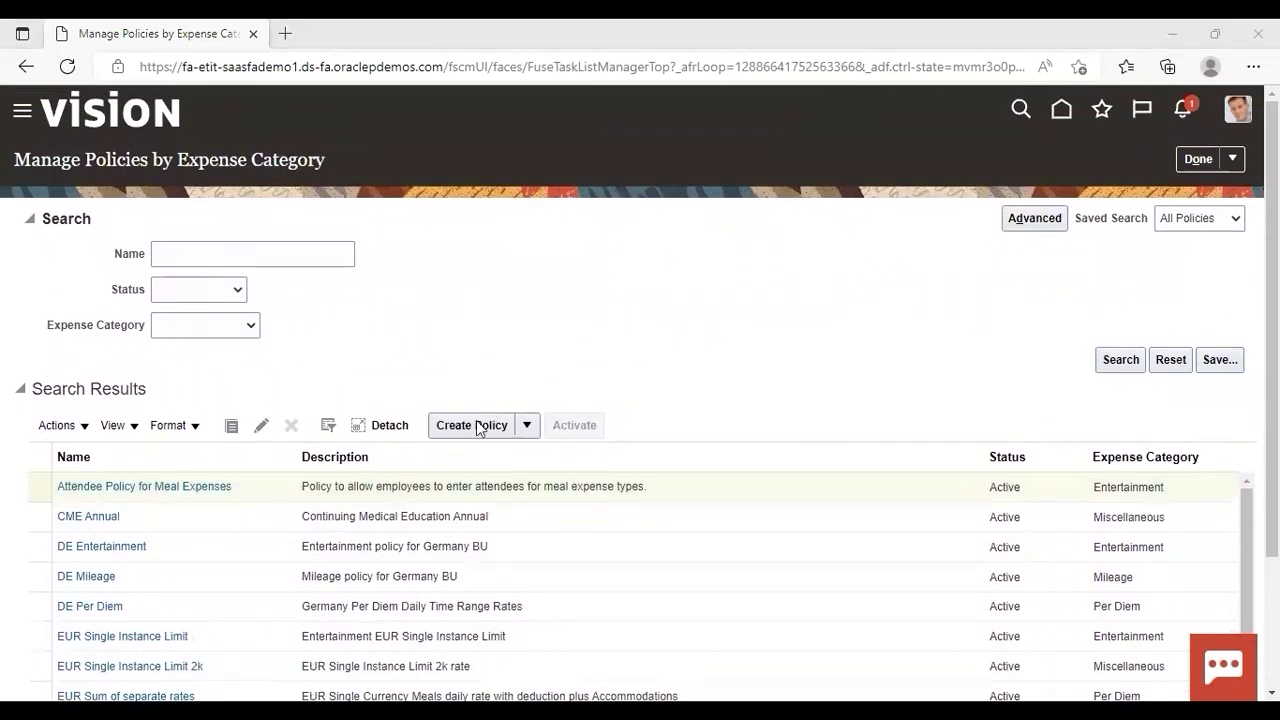
pyautogui.click(527, 426)
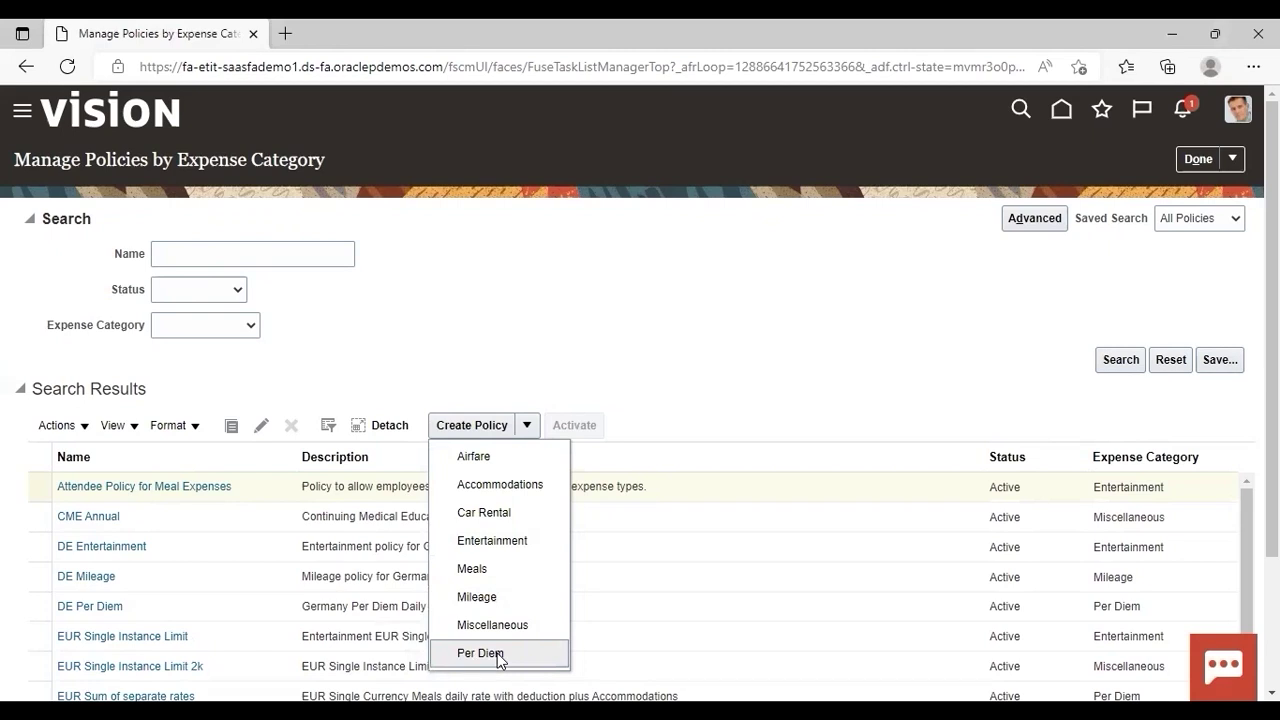
pyautogui.click(480, 490)
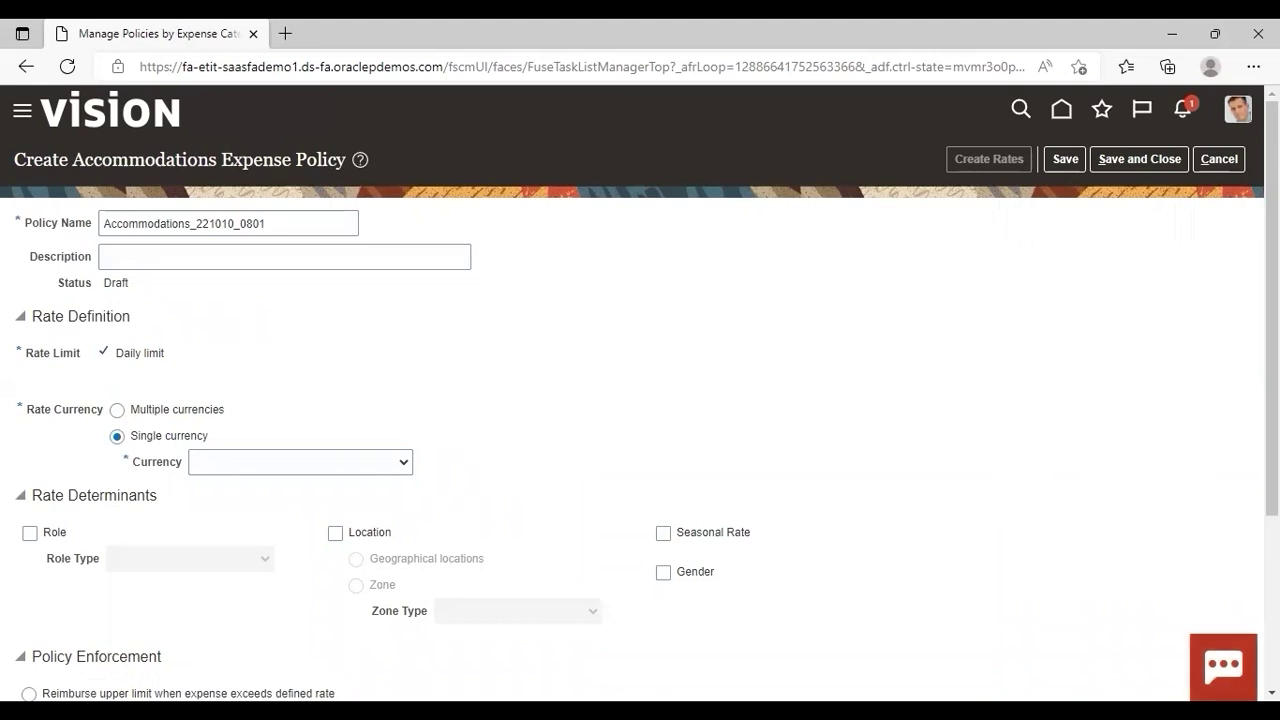
pyautogui.scroll(-1, 1270, 690)
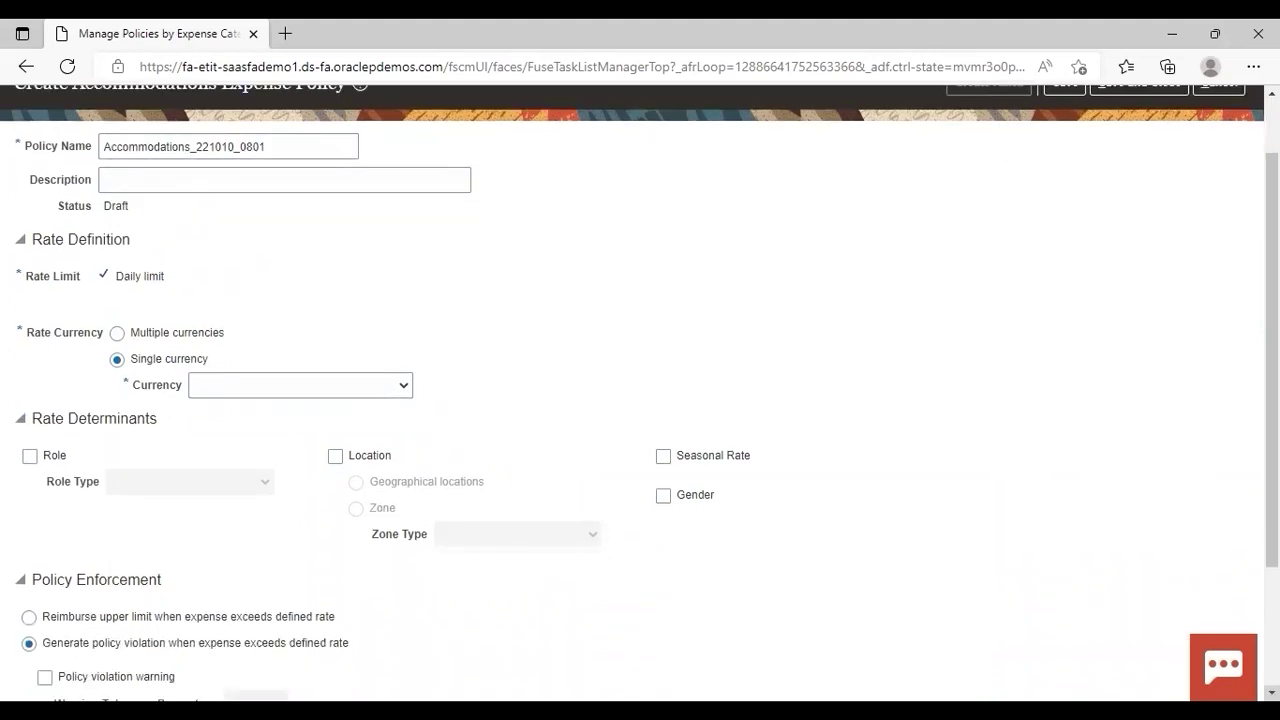
pyautogui.scroll(1, 1233, 170)
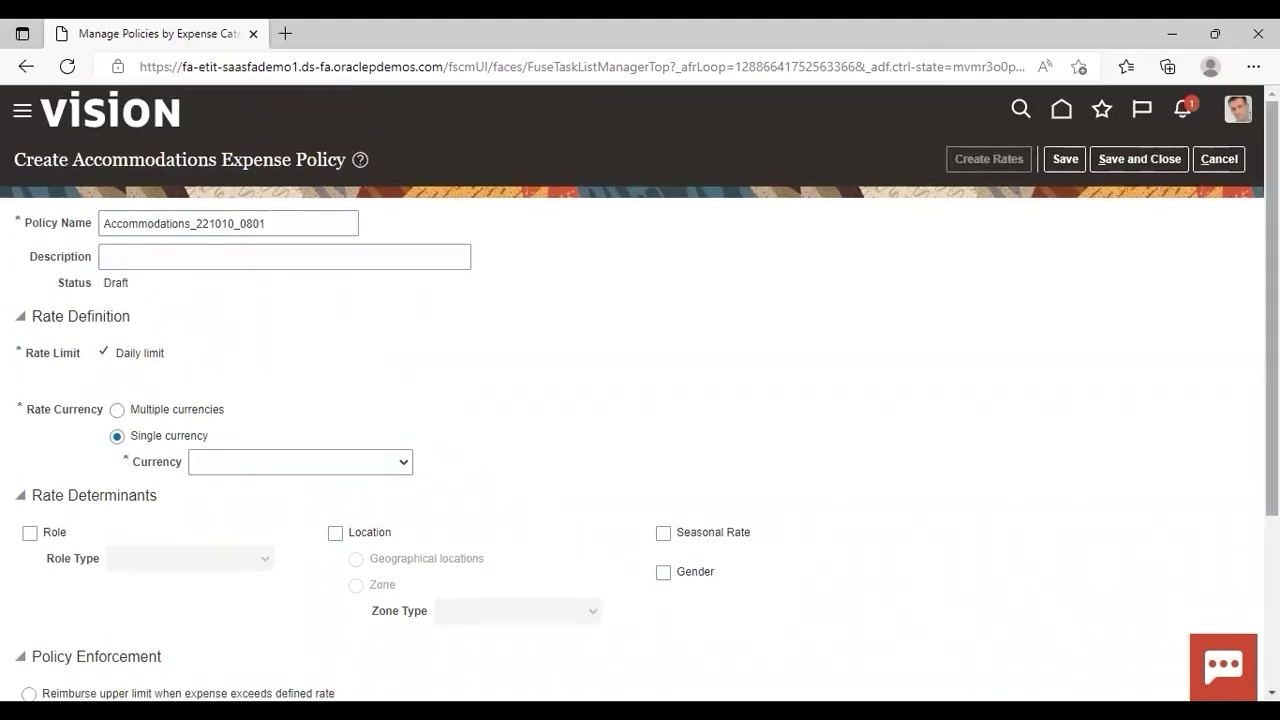
pyautogui.click(1219, 160)
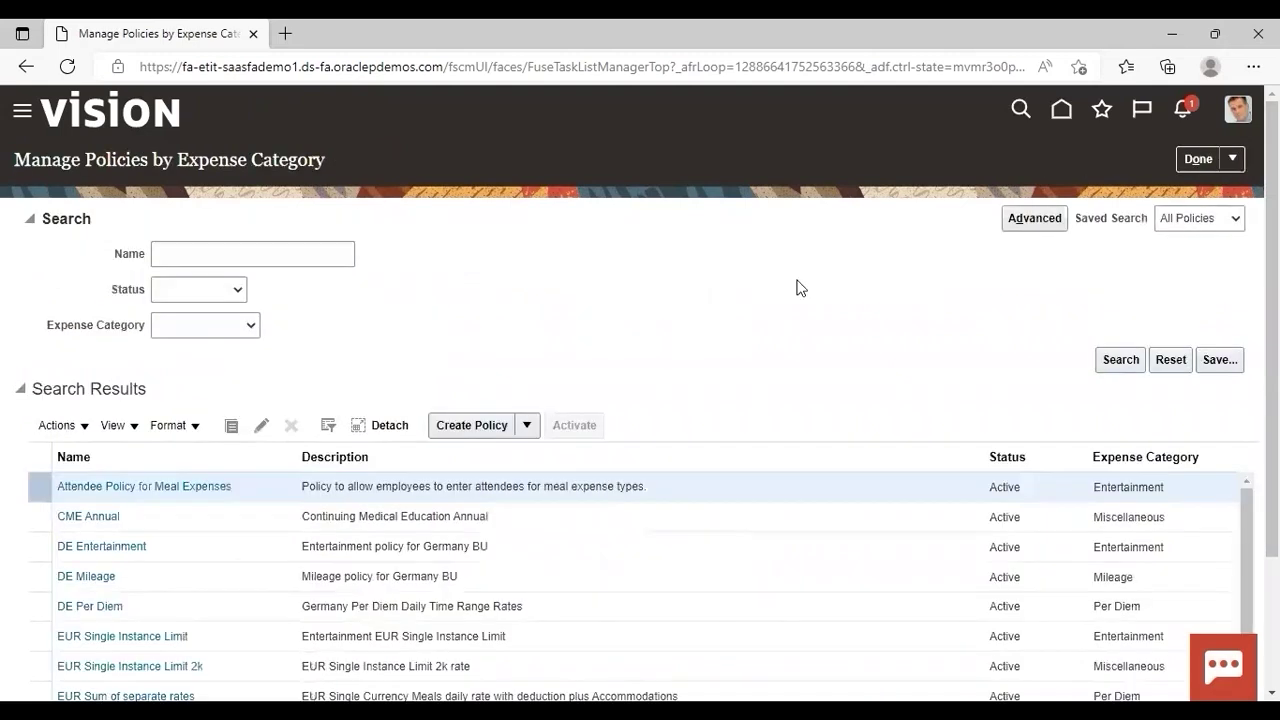
# - Look at the options on a blank Entertainment policy form and cancel it
pyautogui.click(527, 425)
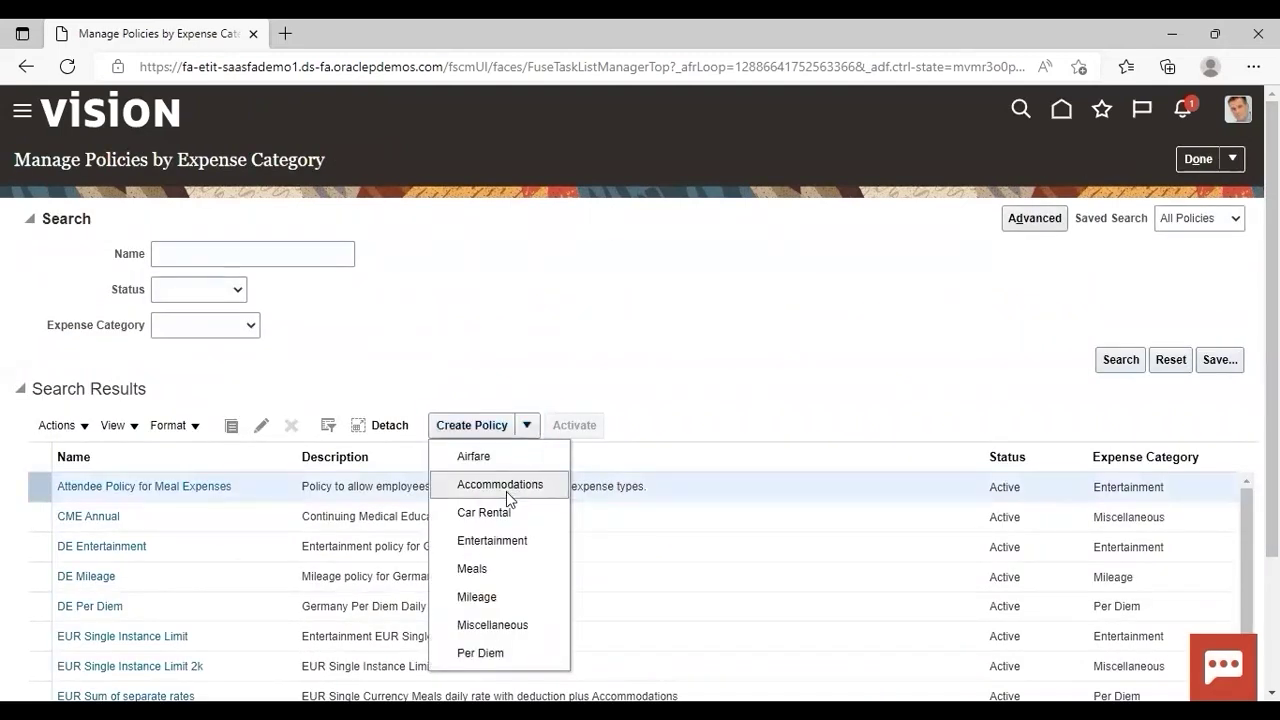
pyautogui.click(496, 540)
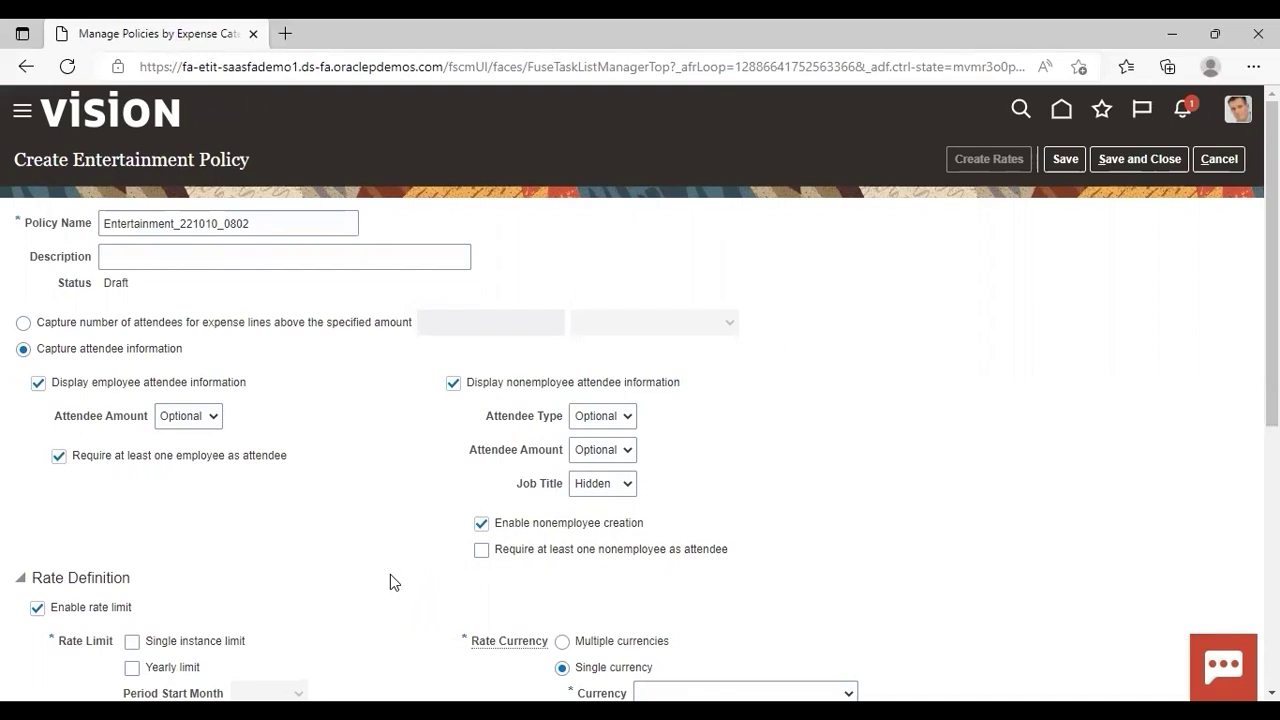
pyautogui.click(1213, 167)
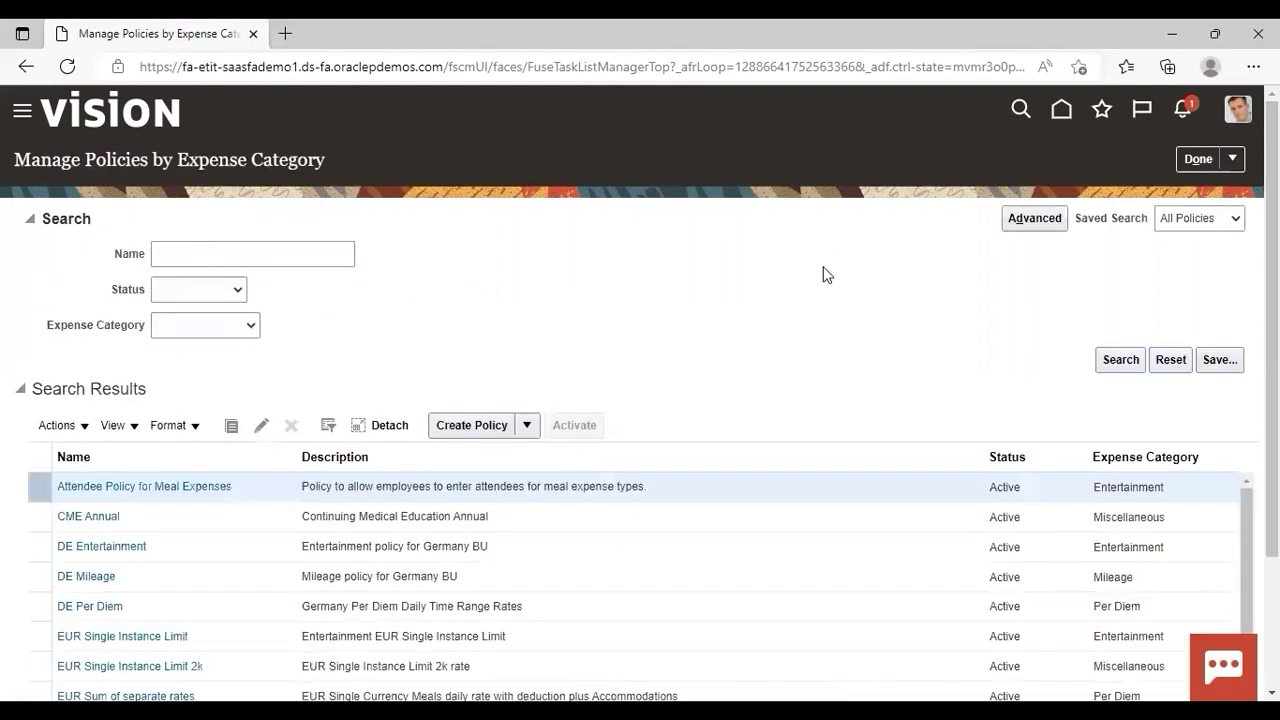
# - Start an Accommodations policy named Accommodations_2608 with USD - US Dollar as its single currency
pyautogui.click(528, 426)
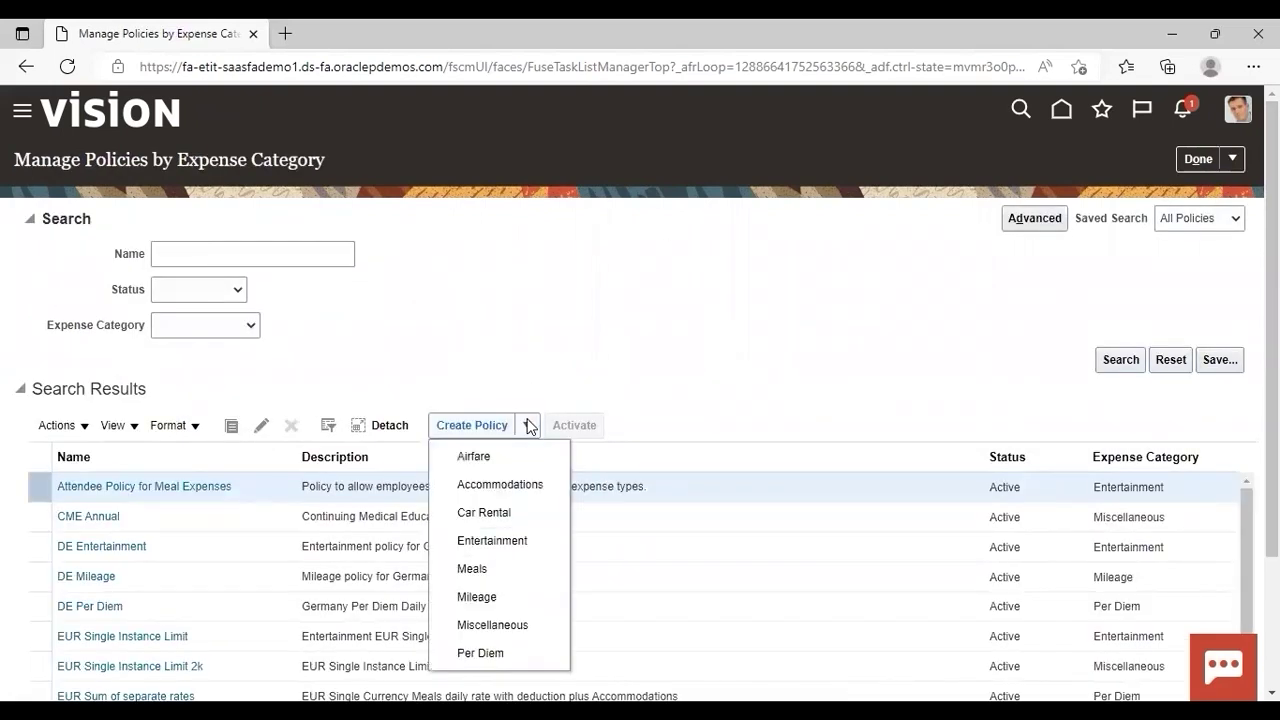
pyautogui.scroll(-1, 494, 491)
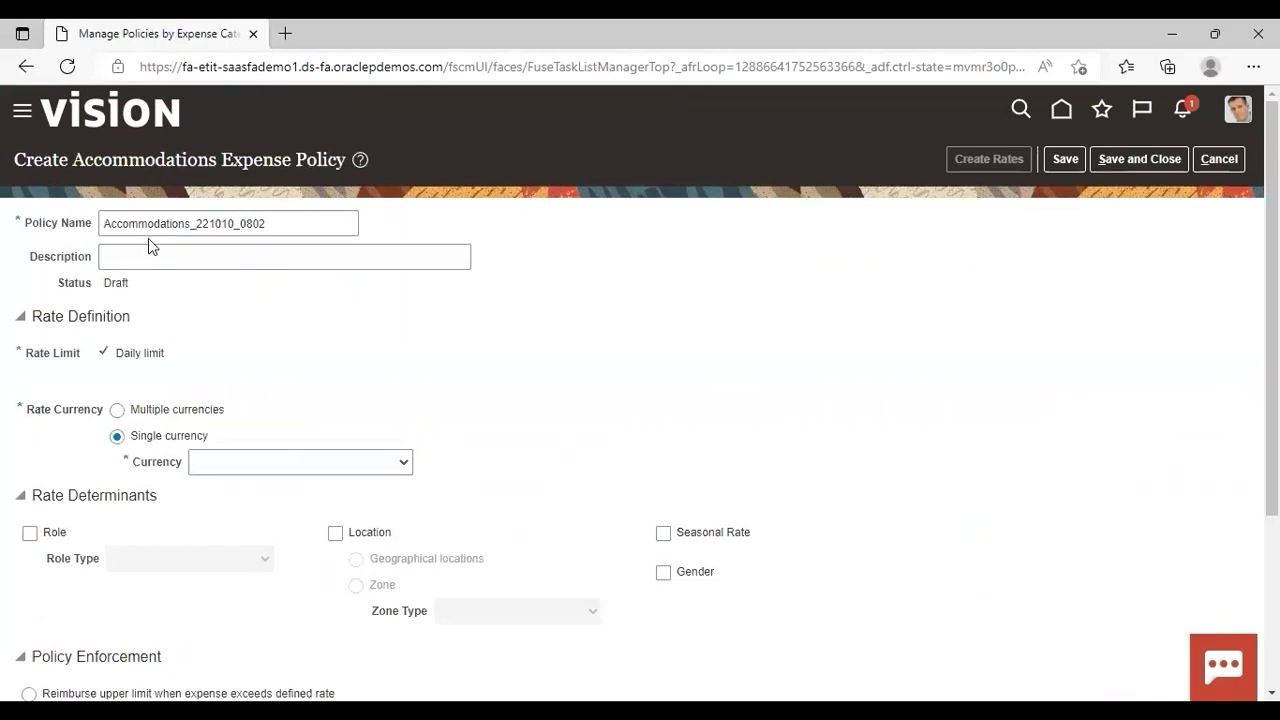
pyautogui.click(292, 229)
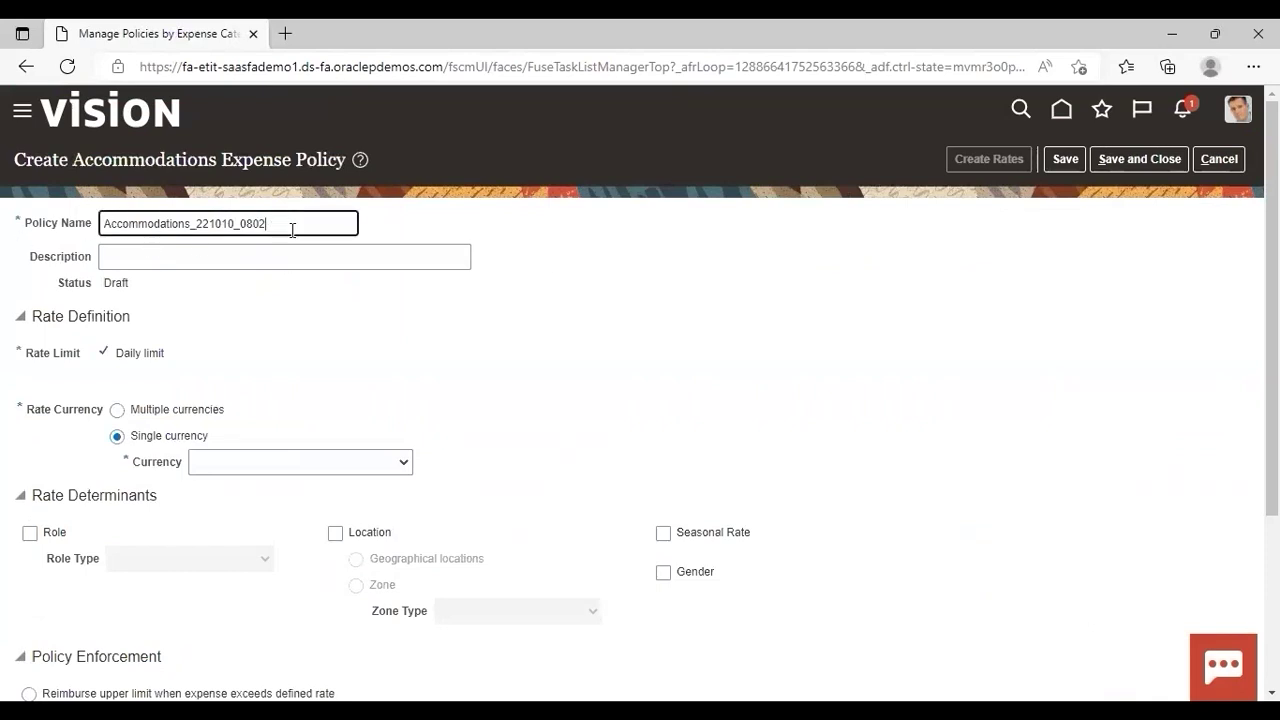
pyautogui.press('BackSpace')
pyautogui.press('BackSpace')
pyautogui.press('BackSpace')
pyautogui.press('BackSpace')
pyautogui.press('BackSpace')
pyautogui.press('BackSpace')
pyautogui.press('BackSpace')
pyautogui.press('BackSpace')
pyautogui.press('BackSpace')
pyautogui.press('BackSpace')
pyautogui.press('BackSpace')
pyautogui.write('2608')
pyautogui.click(360, 256)
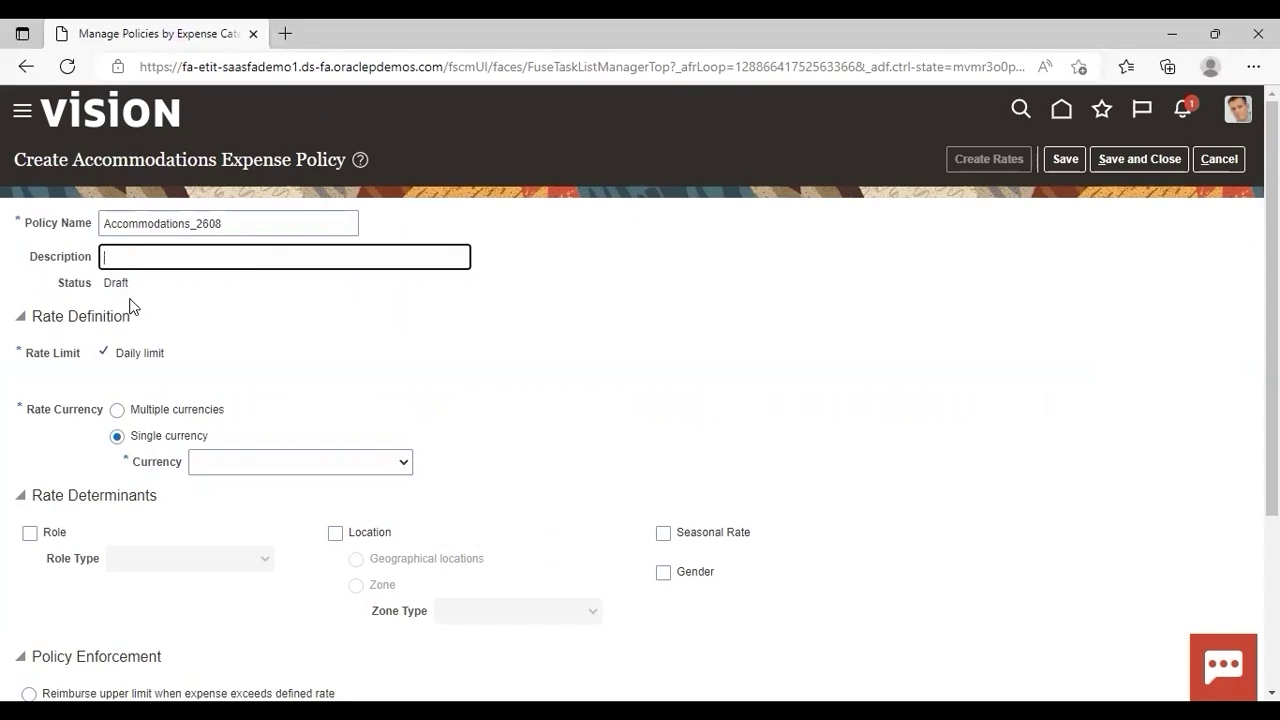
pyautogui.click(240, 336)
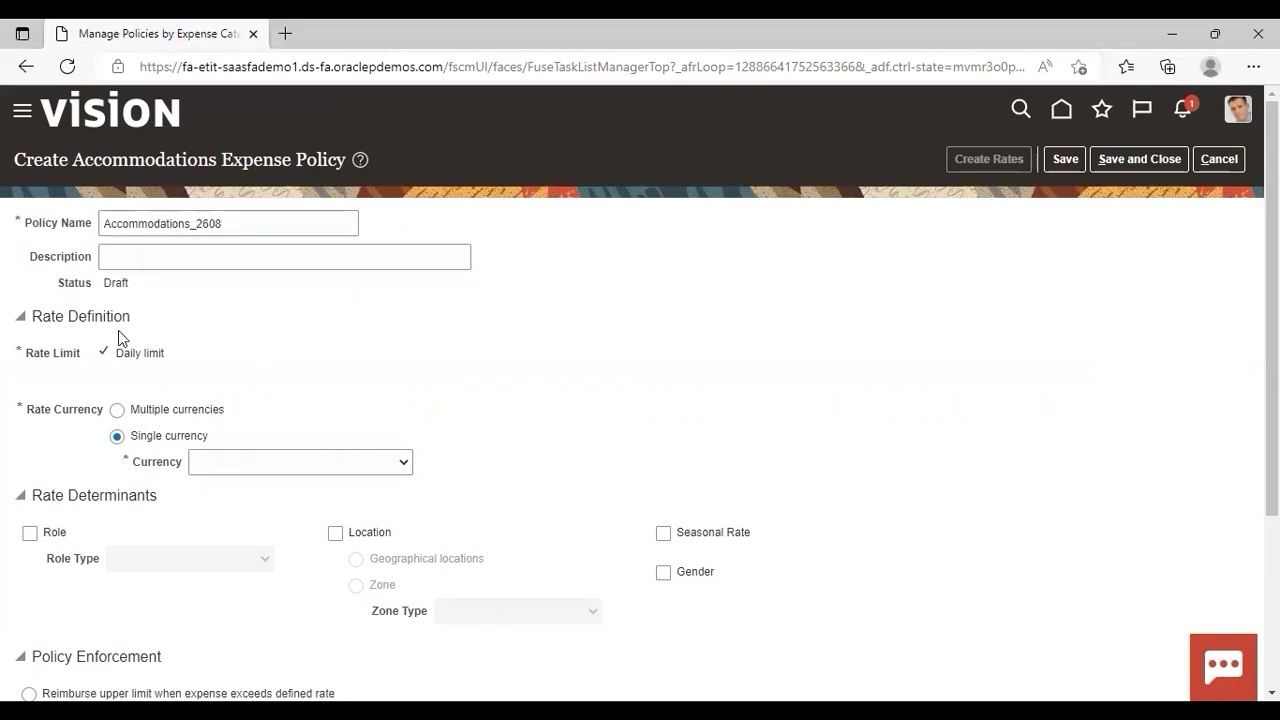
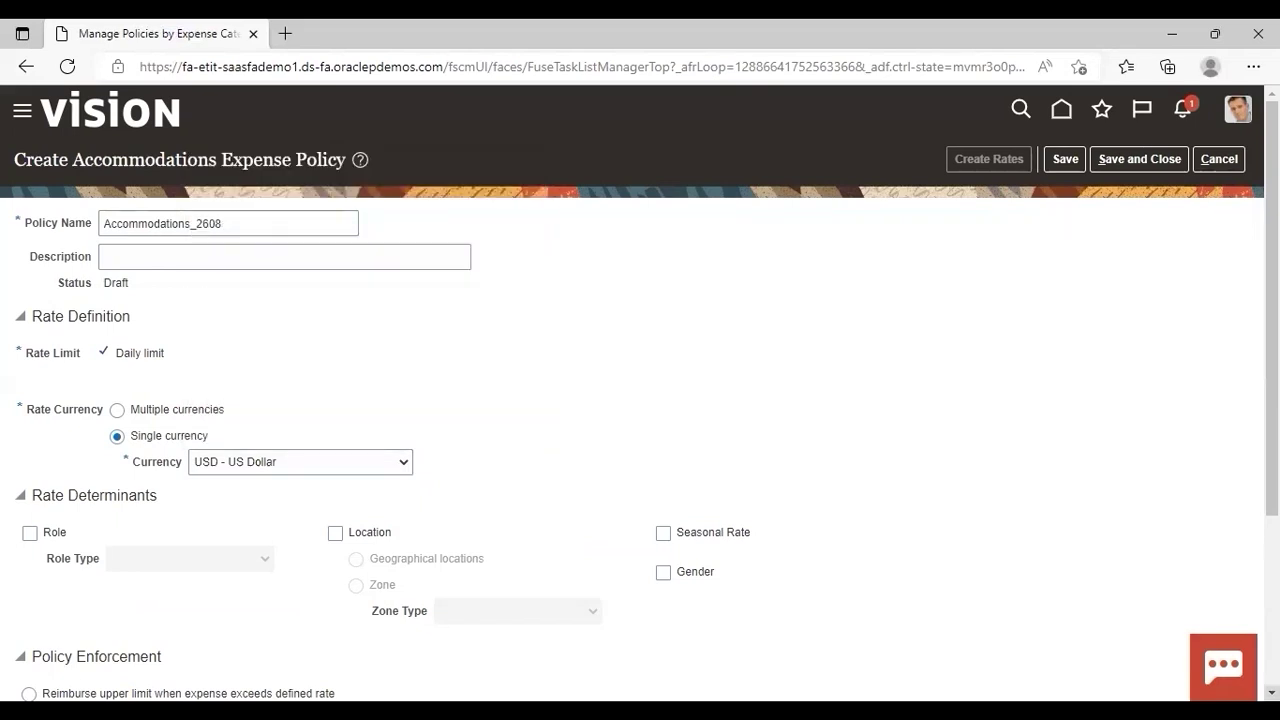
# - Try the Role rate determinant to examine its role types, and disable it again
pyautogui.click(1272, 692)
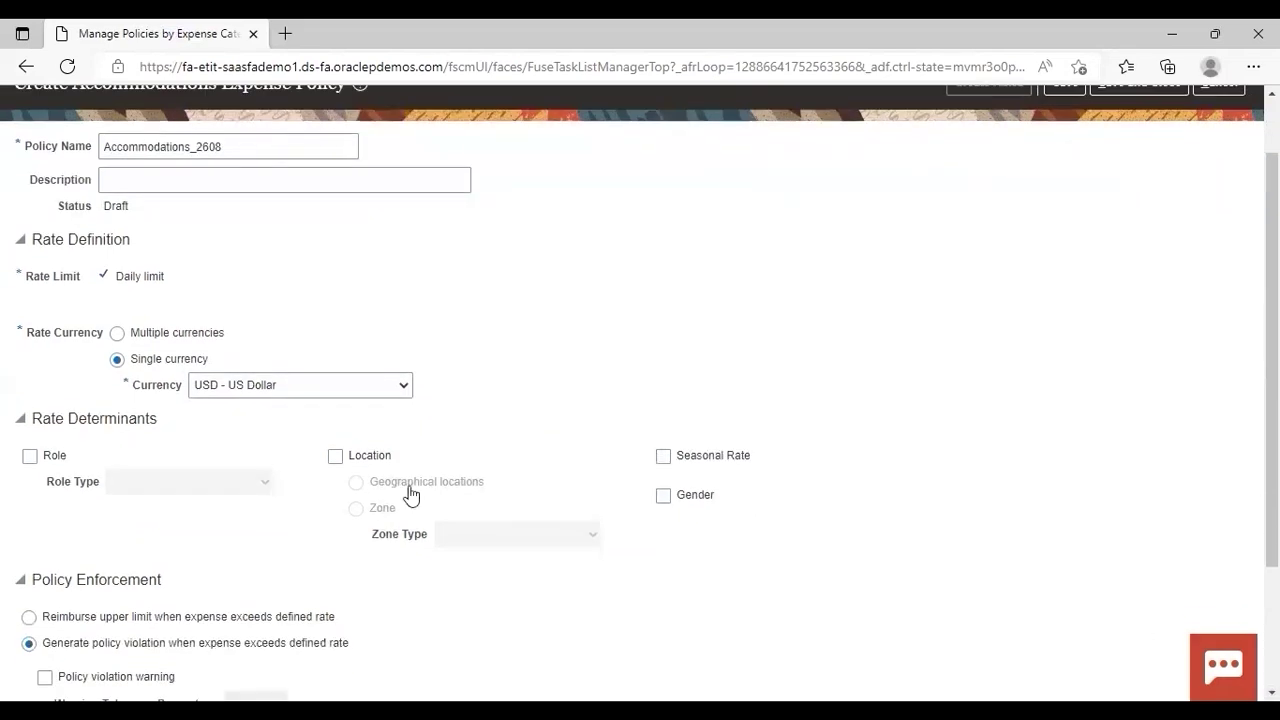
pyautogui.click(30, 456)
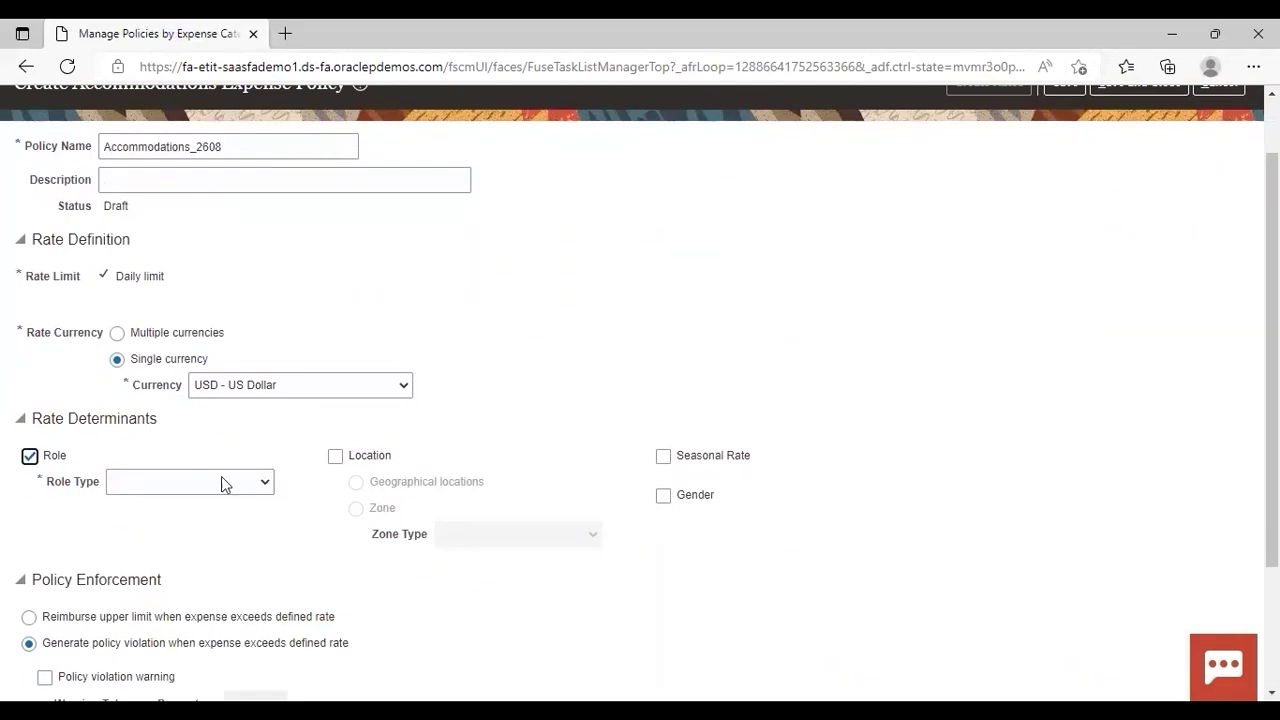
pyautogui.click(264, 486)
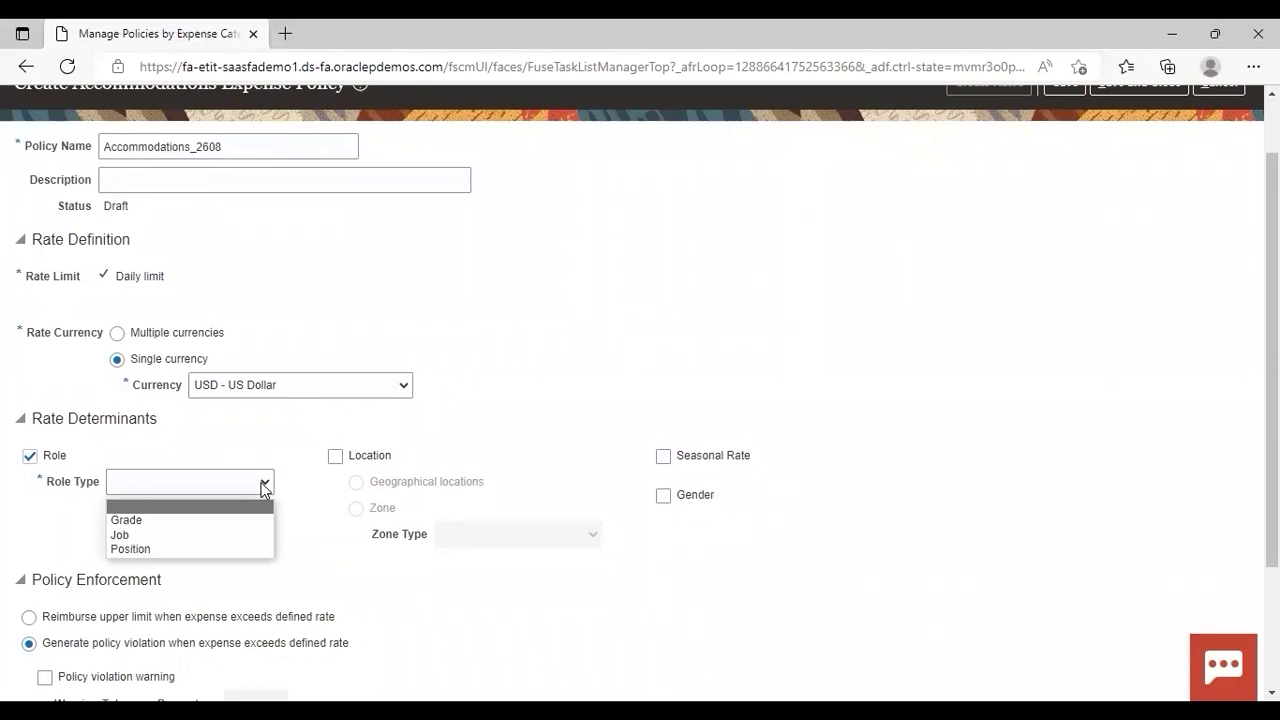
pyautogui.click(24, 464)
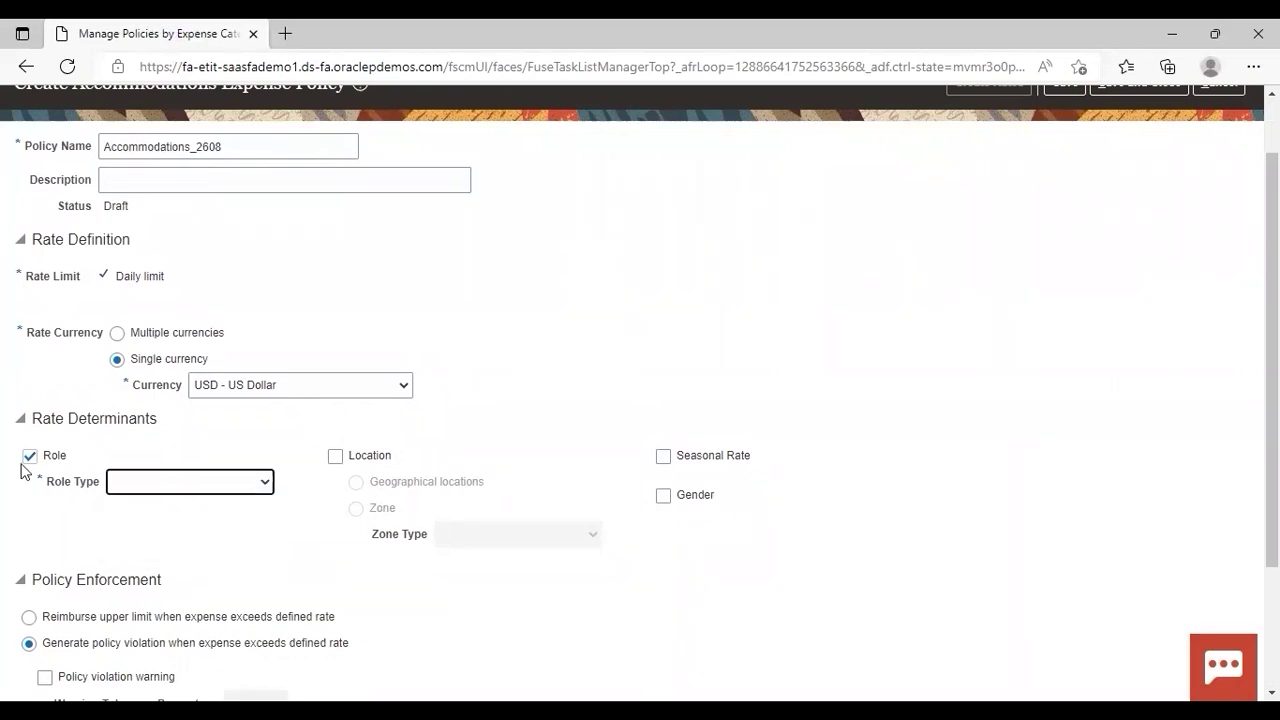
pyautogui.click(30, 458)
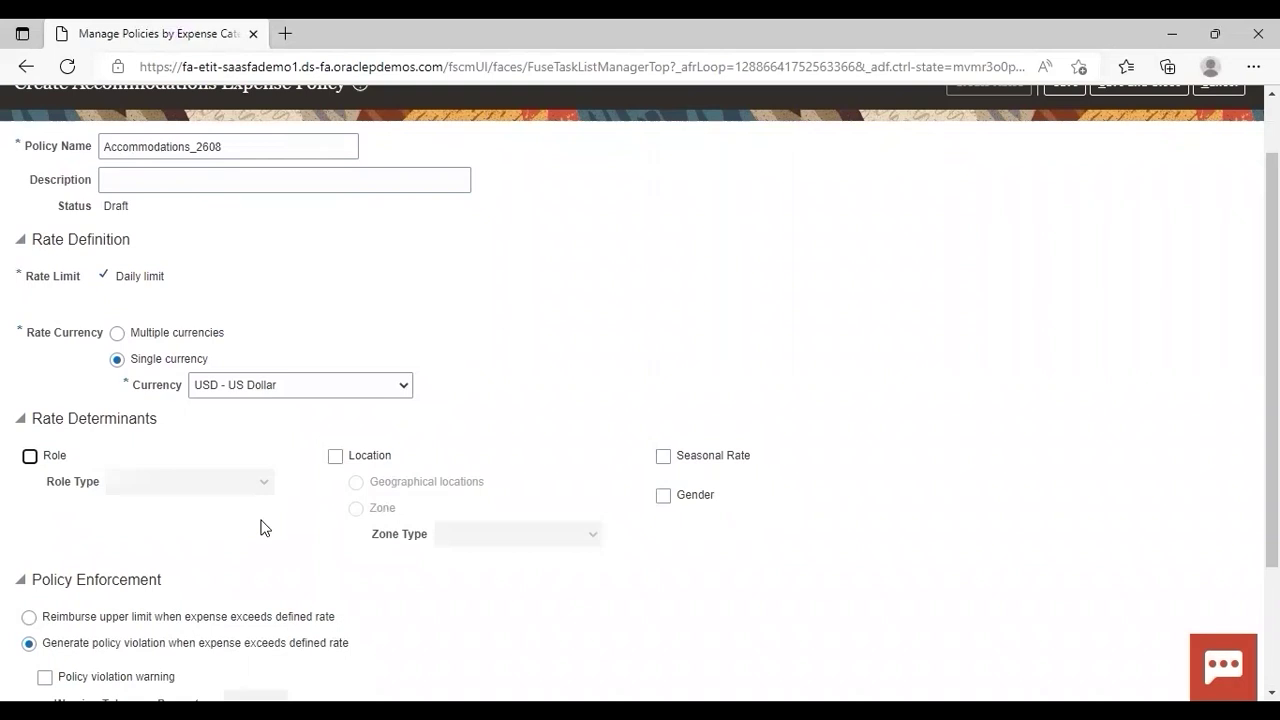
# - Try the Location rate determinant with the Zone option to examine its zone types, and disable it again
pyautogui.click(335, 456)
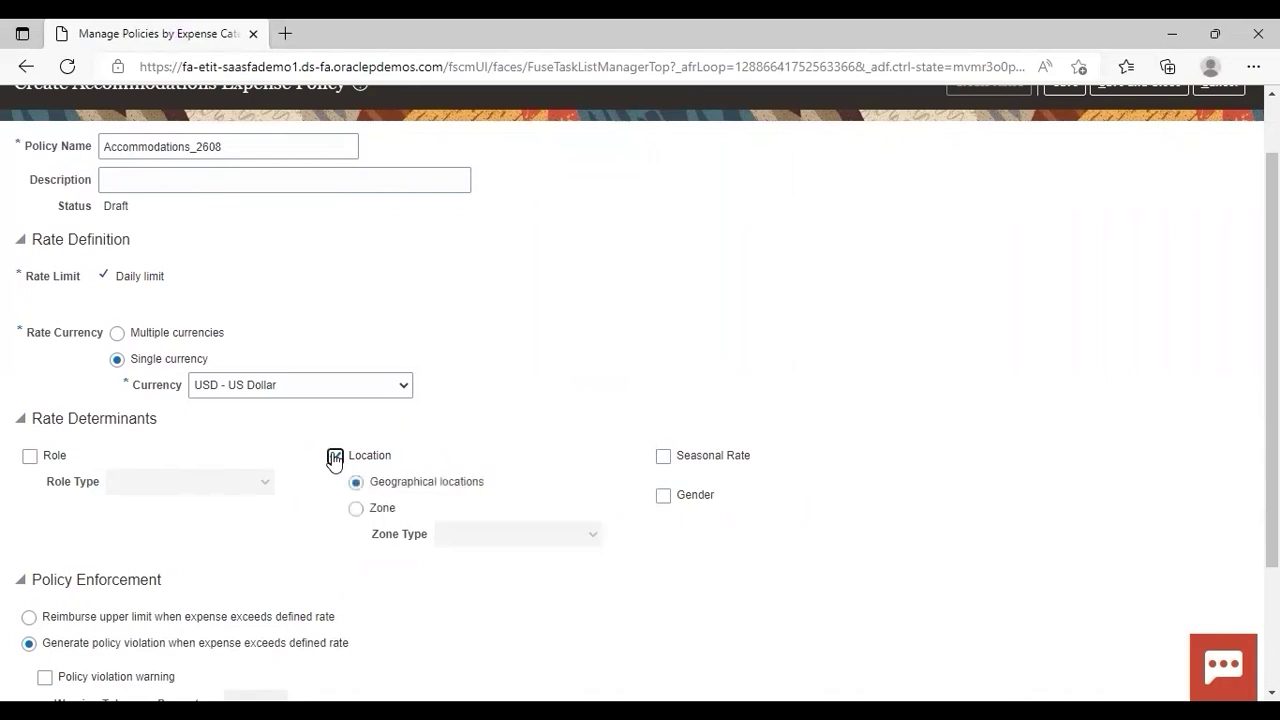
pyautogui.click(357, 509)
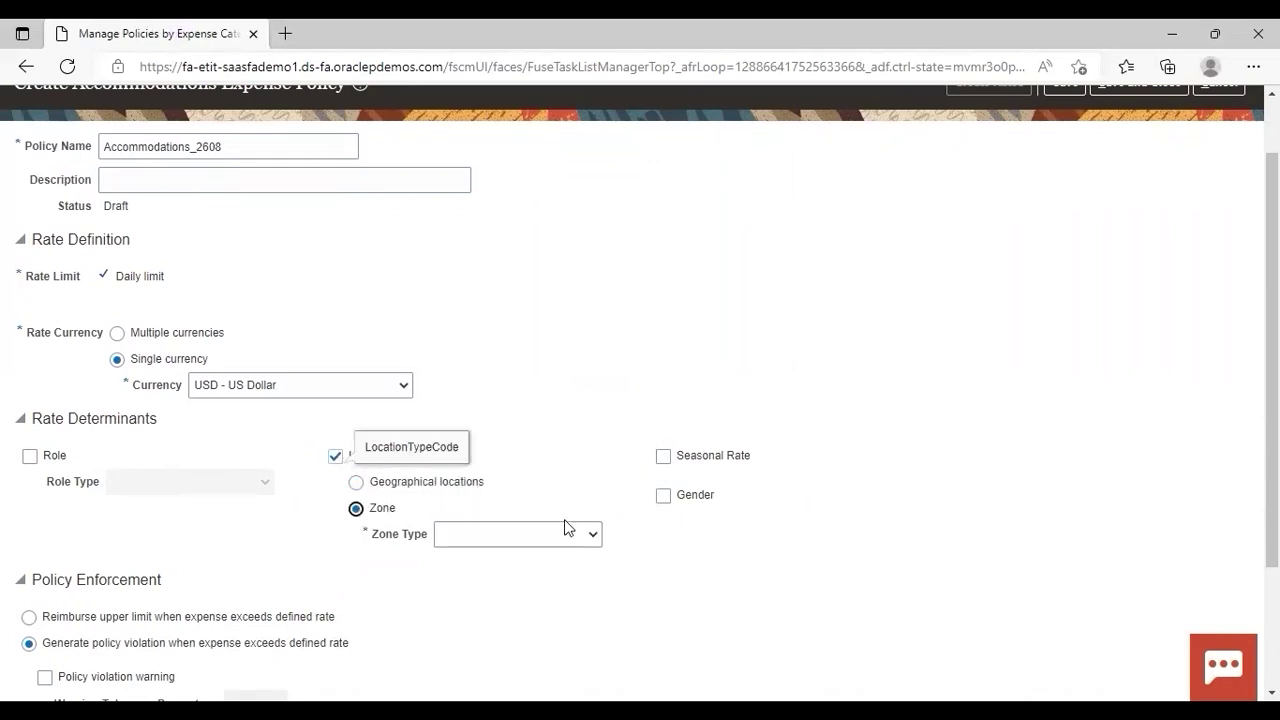
pyautogui.click(575, 545)
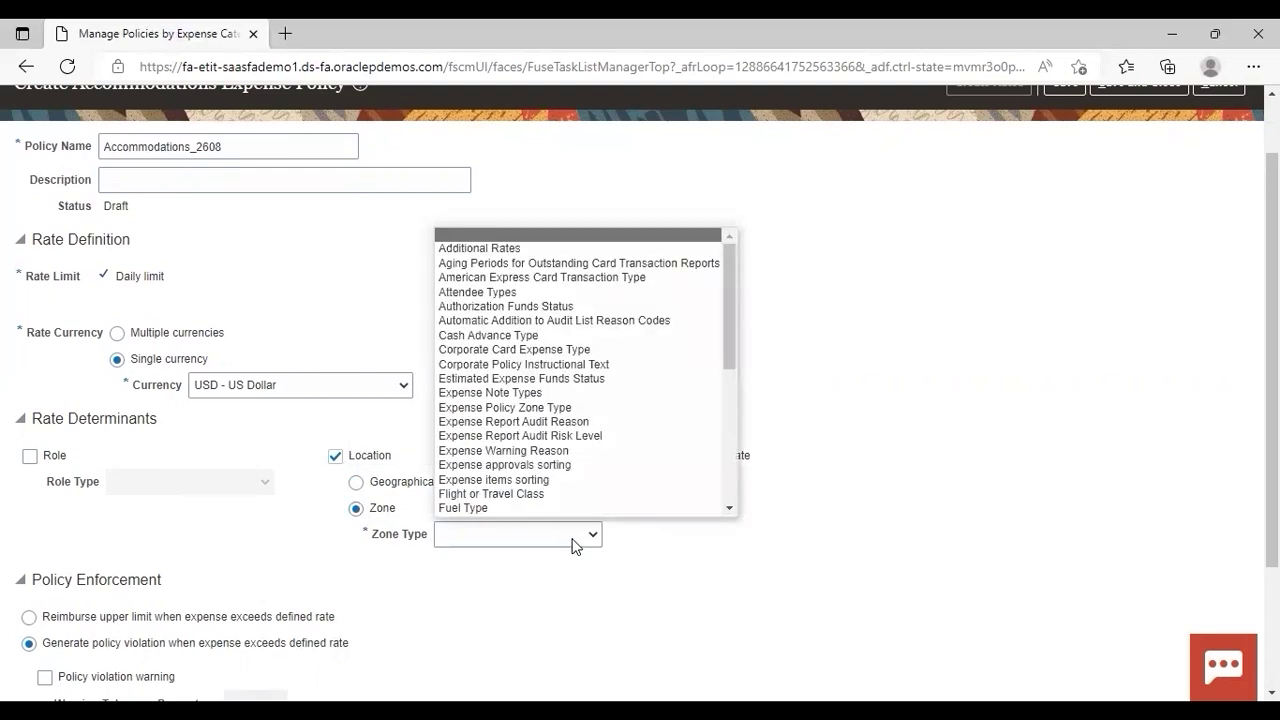
pyautogui.click(575, 545)
pyautogui.click(335, 456)
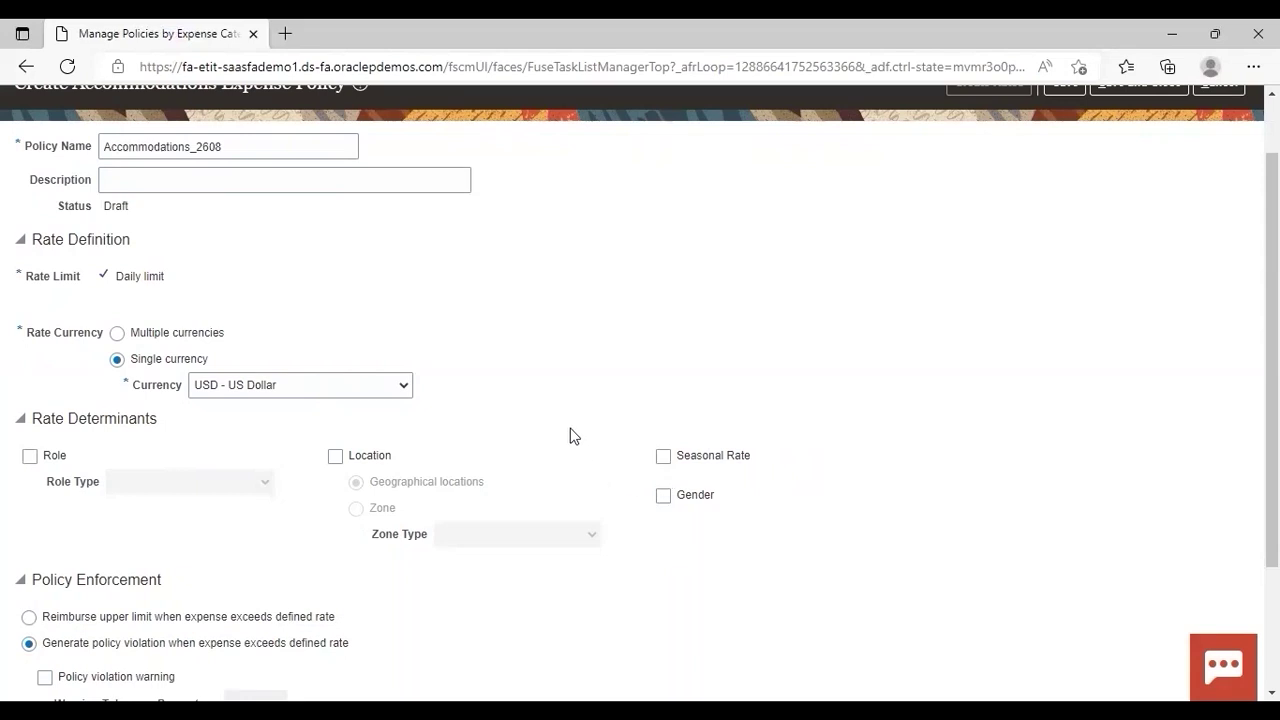
# - Enable the Seasonal Rate determinant, try reimbursing the upper limit, and return enforcement to generating a policy violation when the expense exceeds the defined rate
pyautogui.click(663, 458)
pyautogui.scroll(-2, 640, 400)
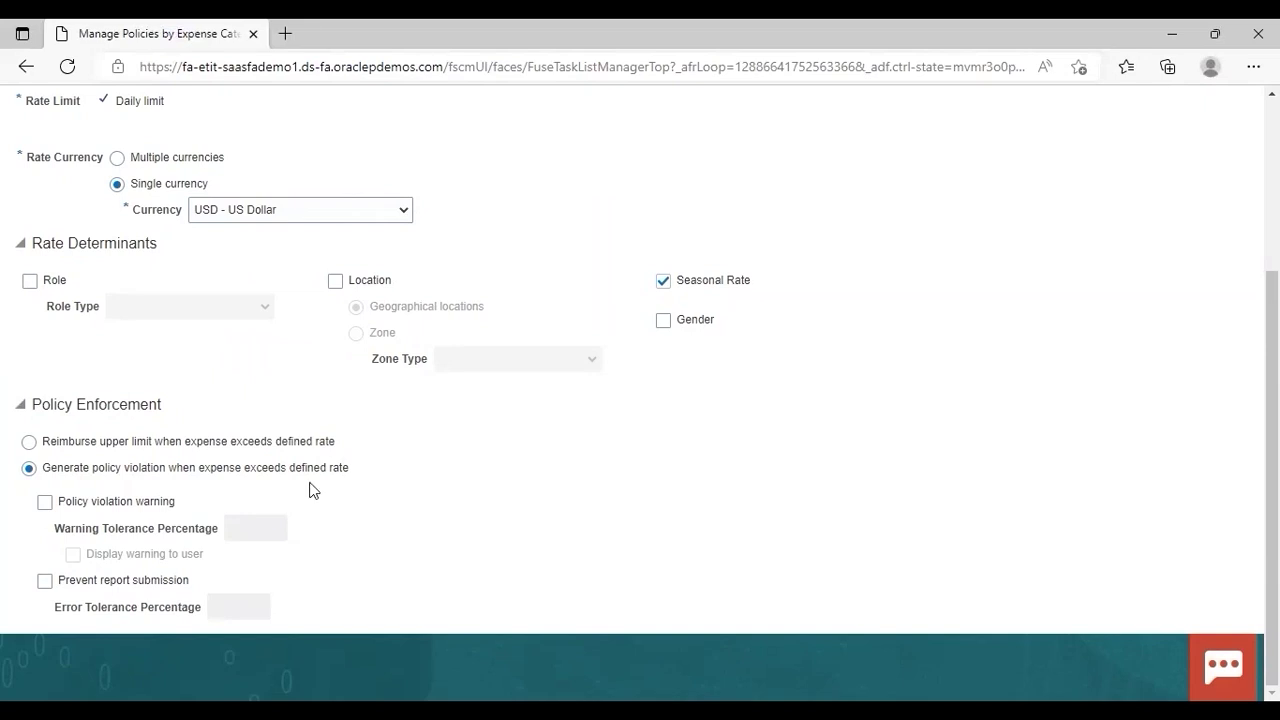
pyautogui.click(29, 442)
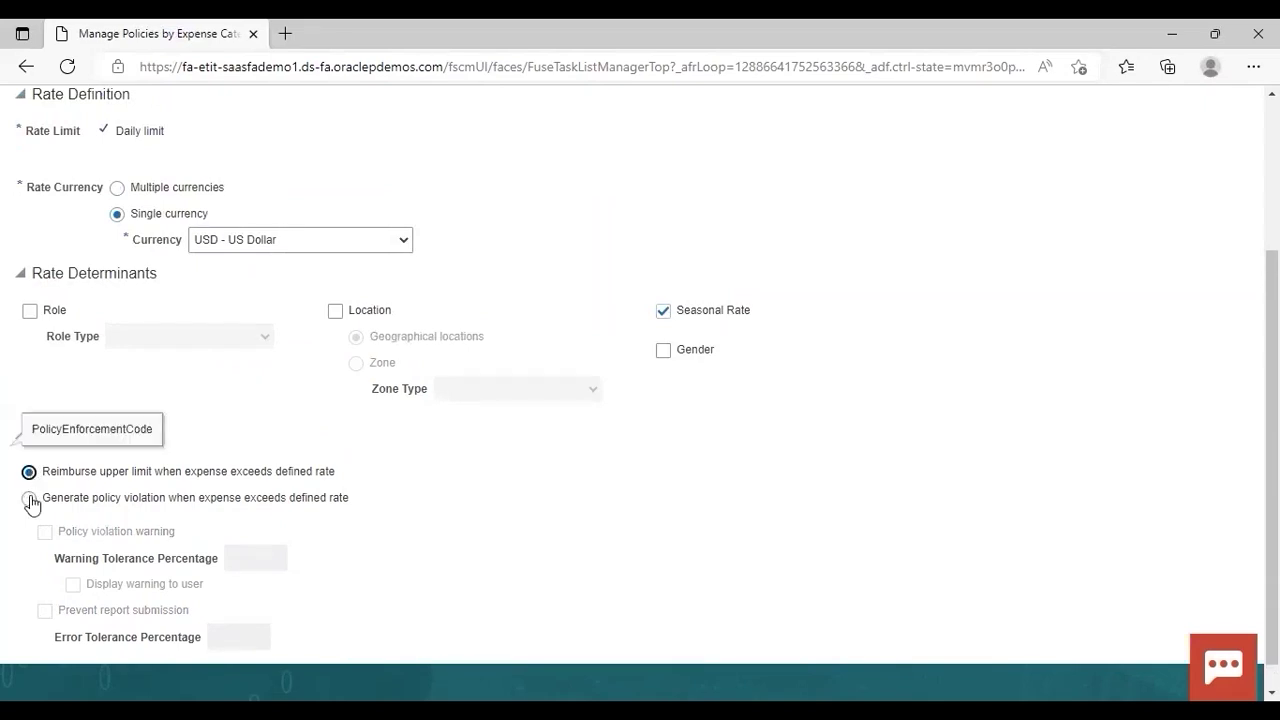
pyautogui.click(282, 495)
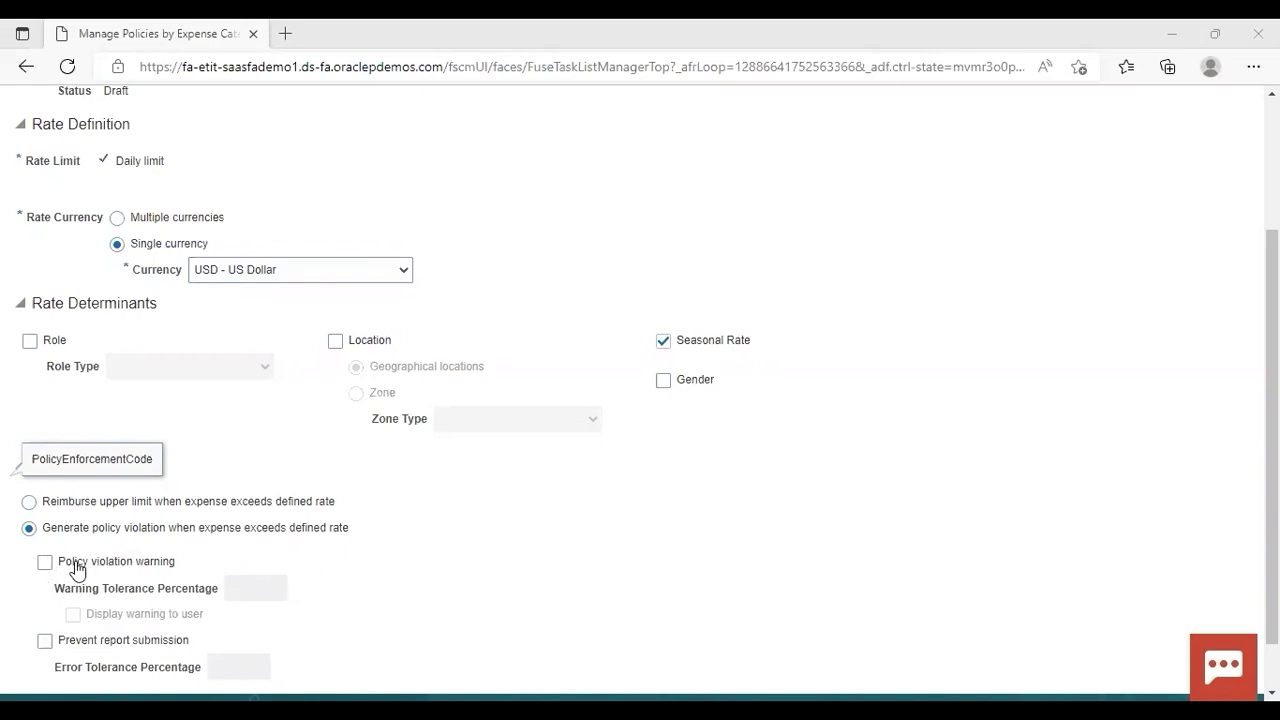
# - Enable the policy violation warning with a 5 percent warning tolerance and display the warning to the user
pyautogui.click(44, 565)
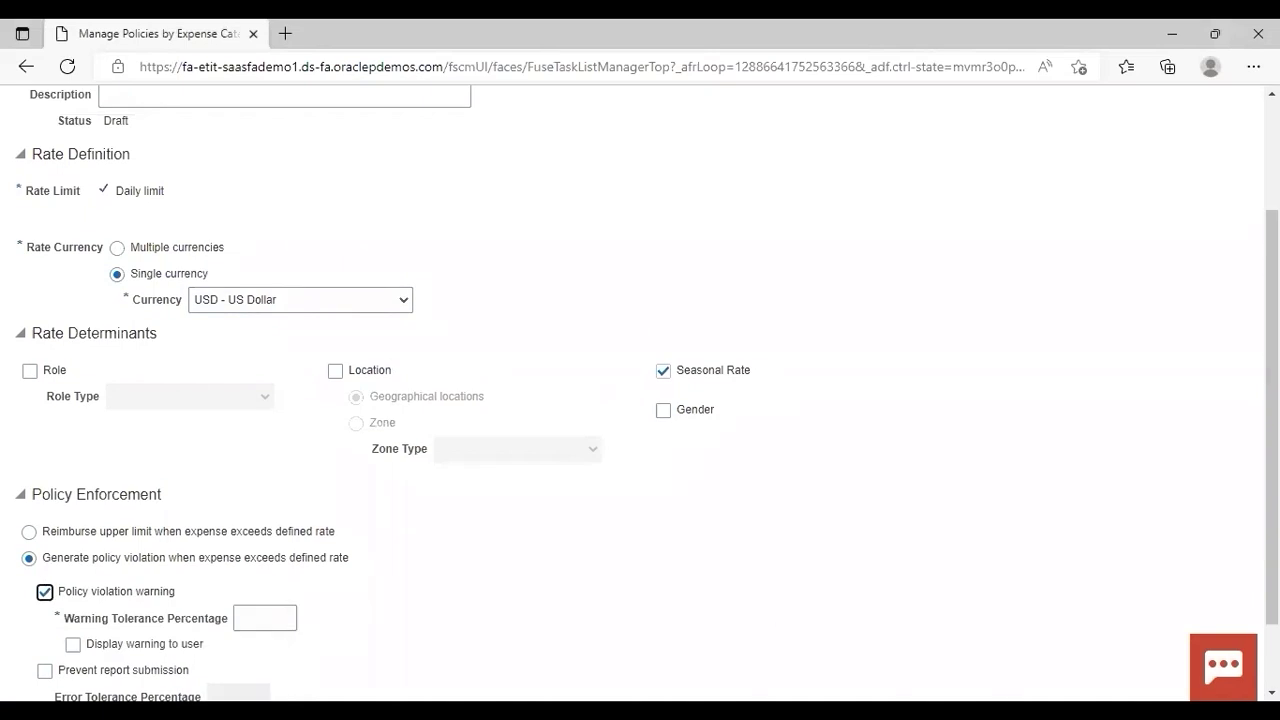
pyautogui.scroll(-1, 640, 400)
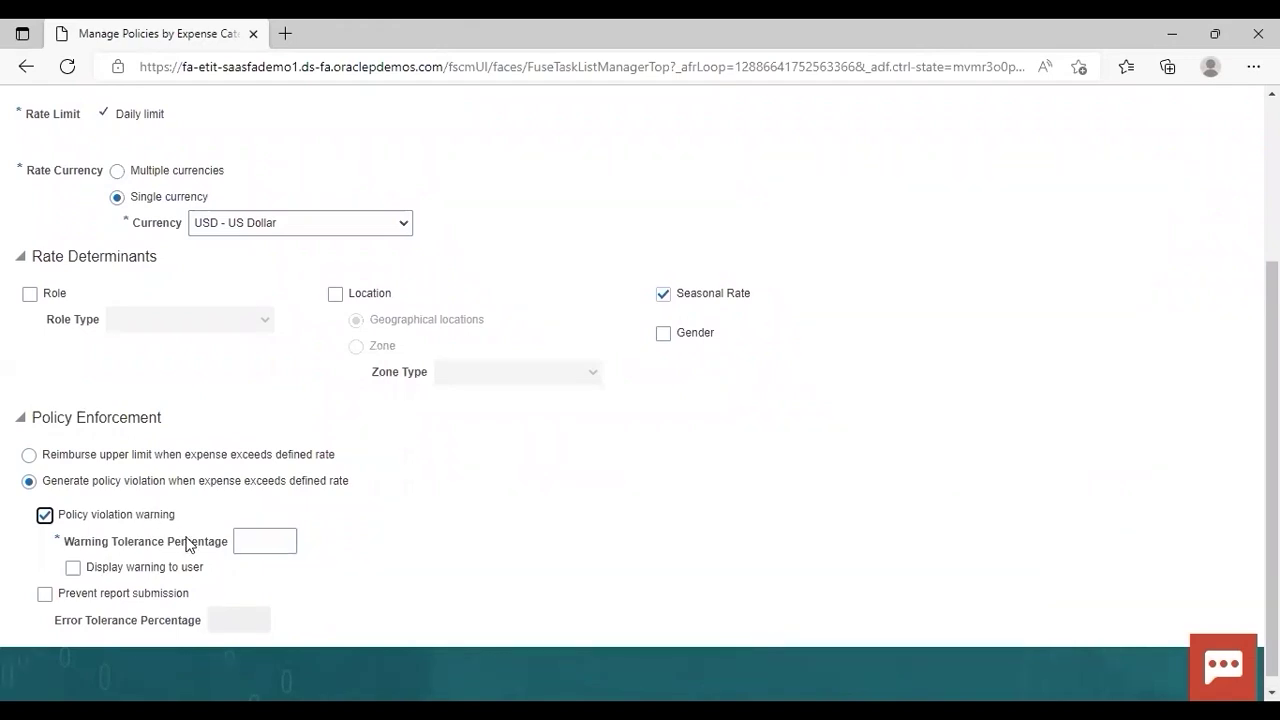
pyautogui.click(265, 541)
pyautogui.write('5')
pyautogui.click(604, 540)
pyautogui.click(73, 569)
# - Enable prevention of report submission with an error tolerance of 5 percent and try to save the policy
pyautogui.click(47, 597)
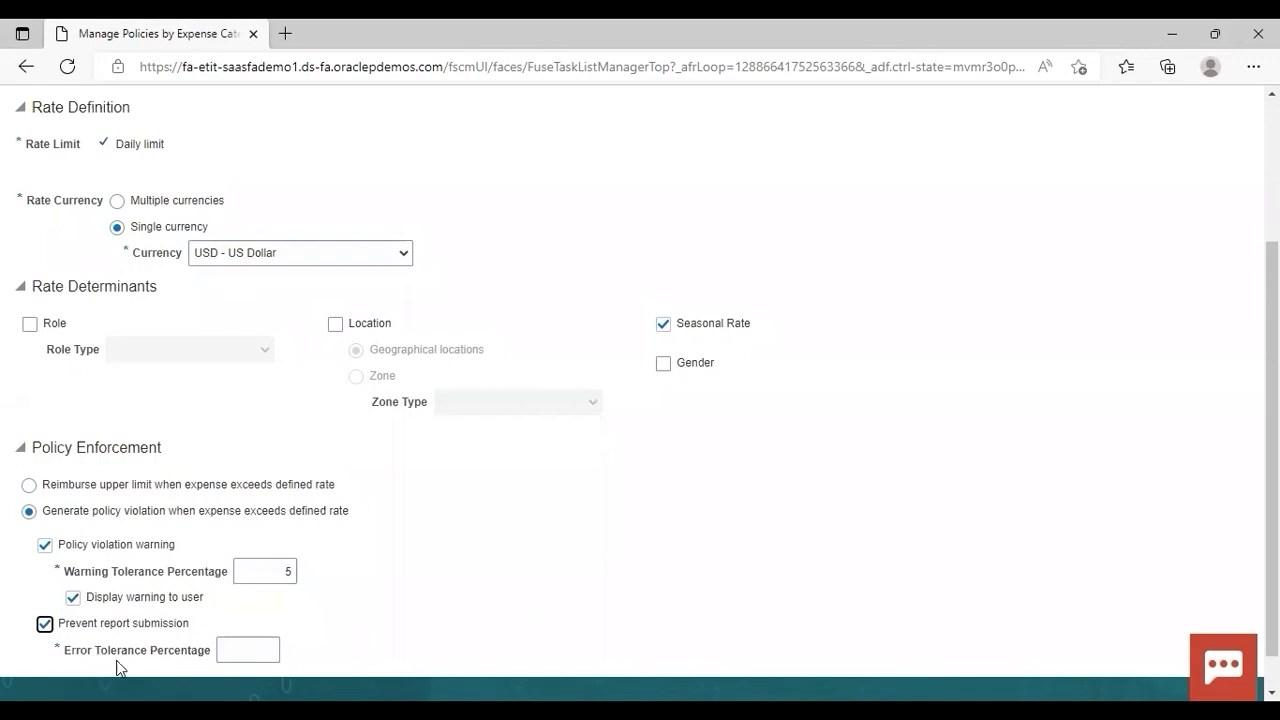
pyautogui.click(240, 652)
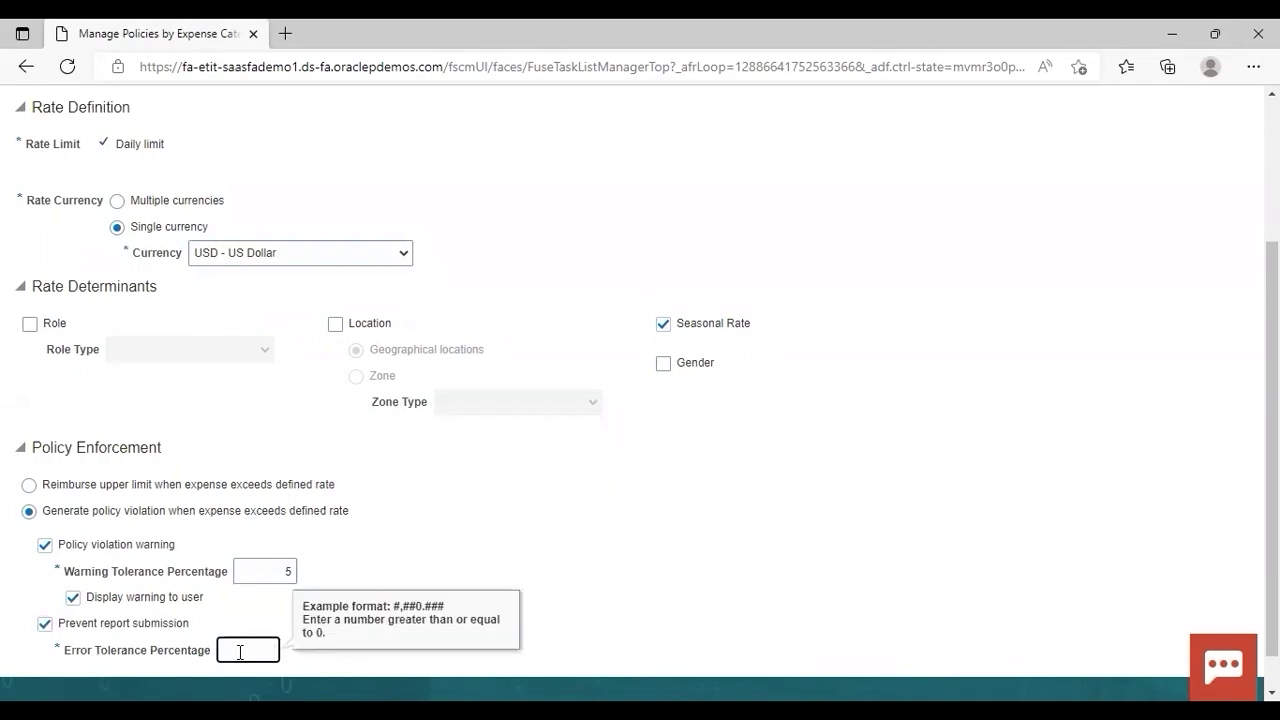
pyautogui.write('5')
pyautogui.click(540, 553)
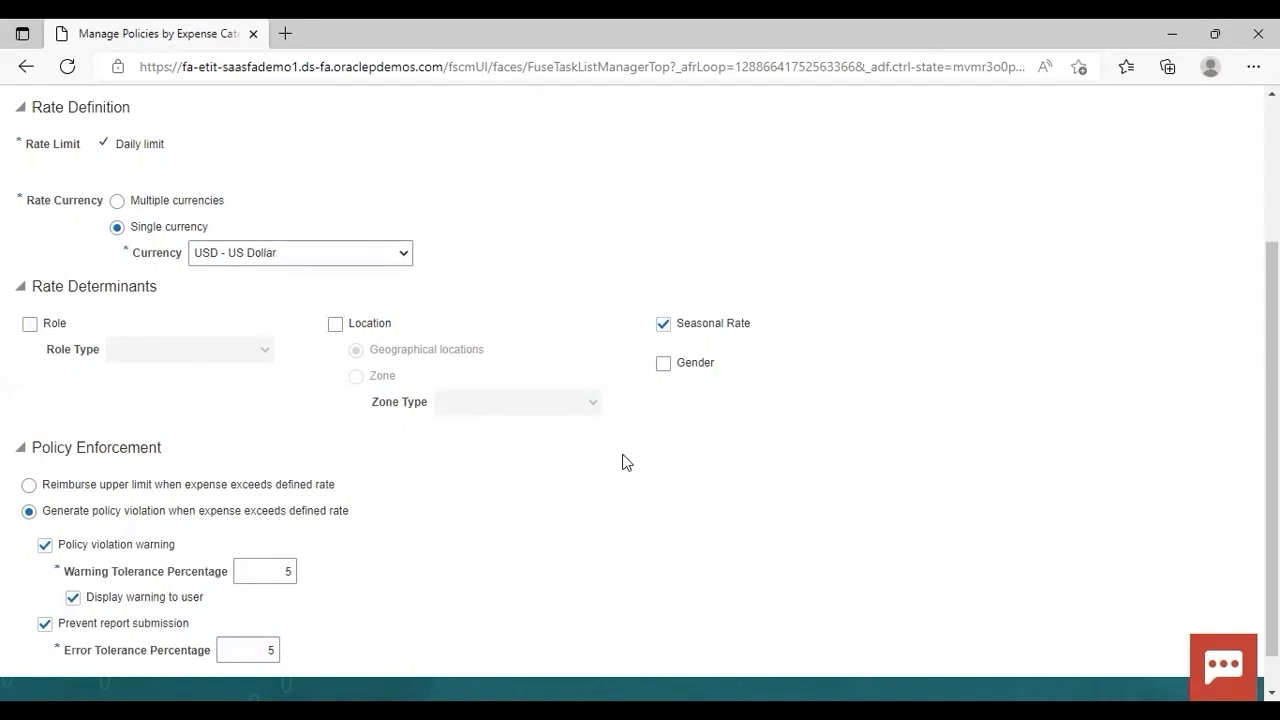
pyautogui.scroll(3, 640, 400)
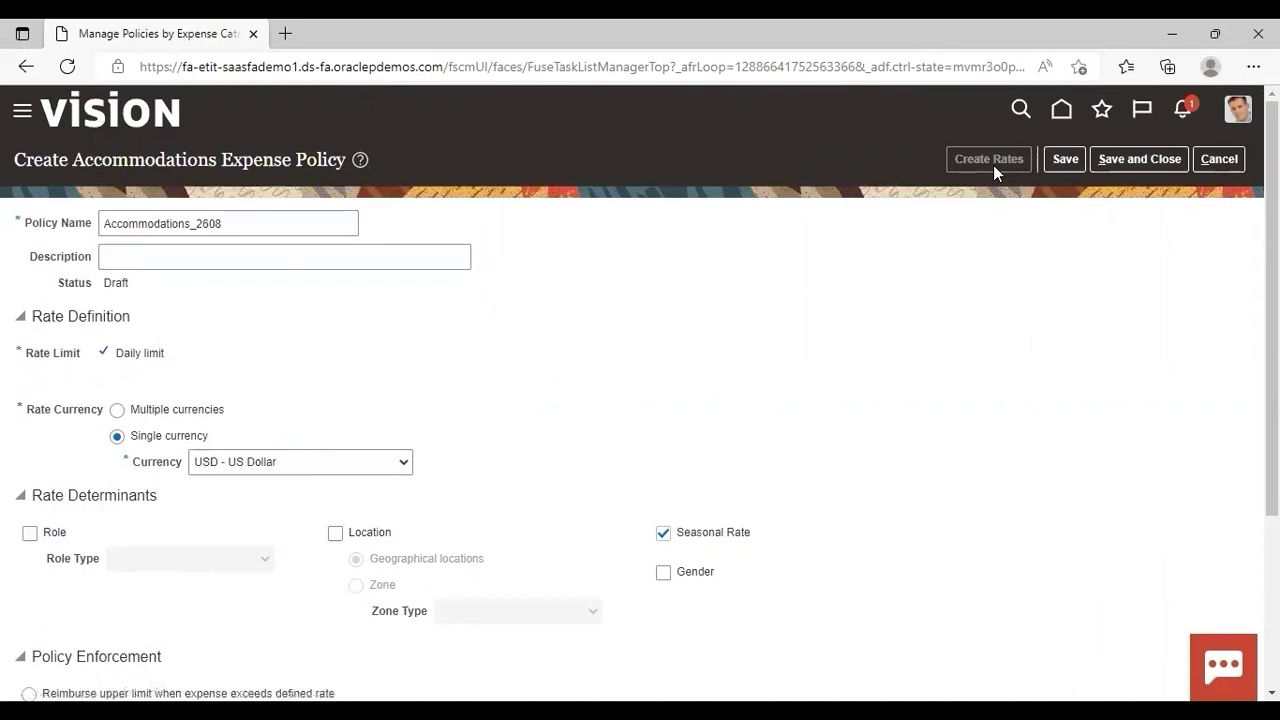
pyautogui.click(1065, 162)
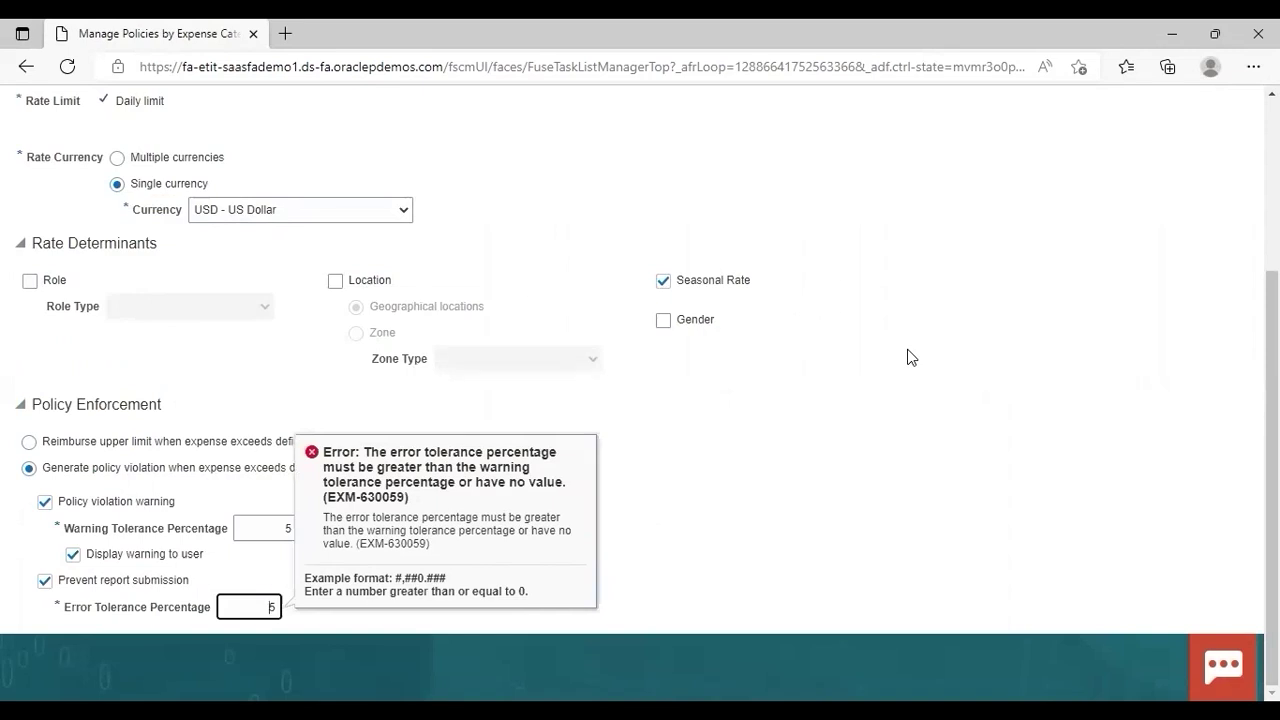
# - Set the error tolerance percentage to 10 and save the policy
pyautogui.press('BackSpace')
pyautogui.write('10')
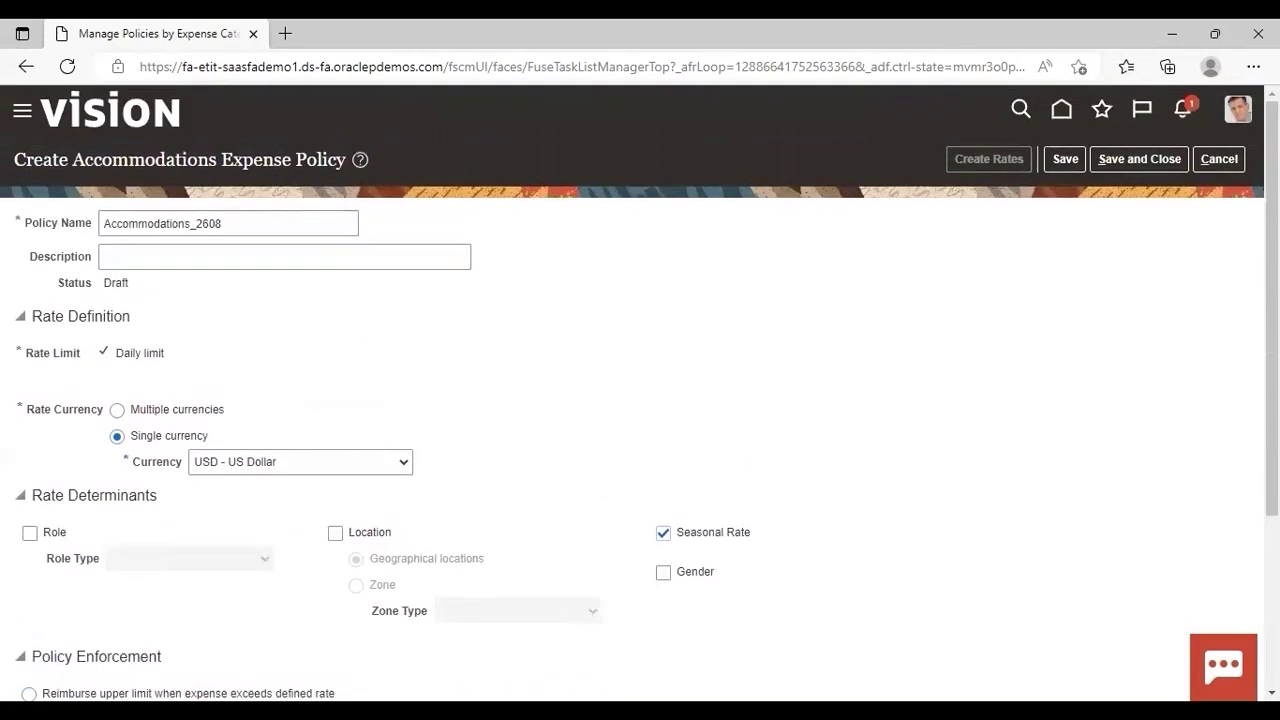
pyautogui.click(1075, 160)
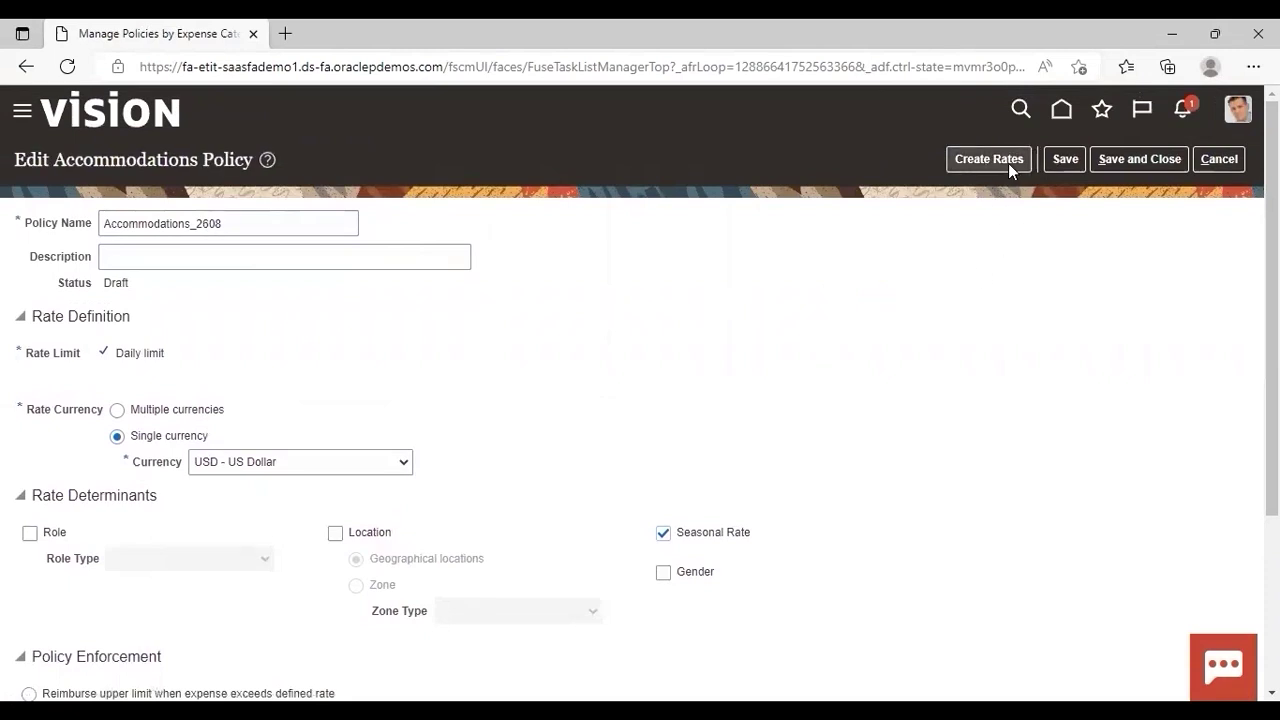
# - Start creating rates in the Excel rates workbook and set the first row's season start to January, day 1
pyautogui.click(1008, 163)
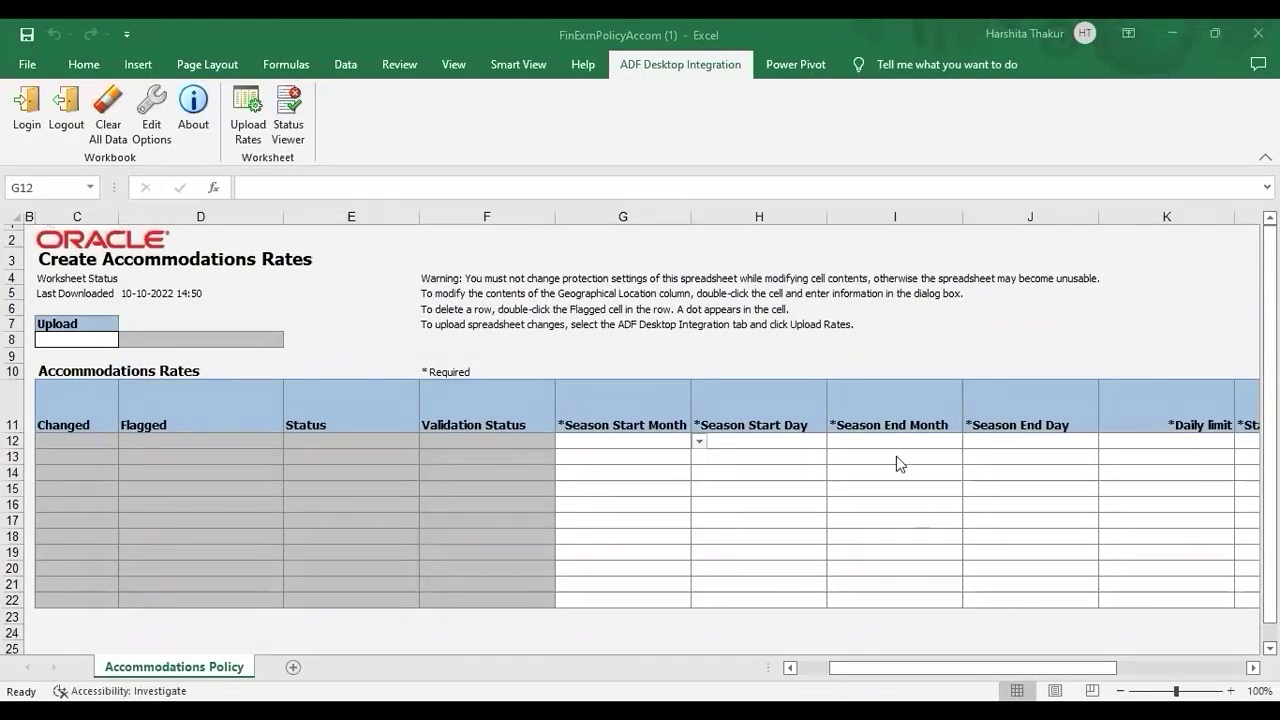
pyautogui.click(700, 443)
pyautogui.click(669, 457)
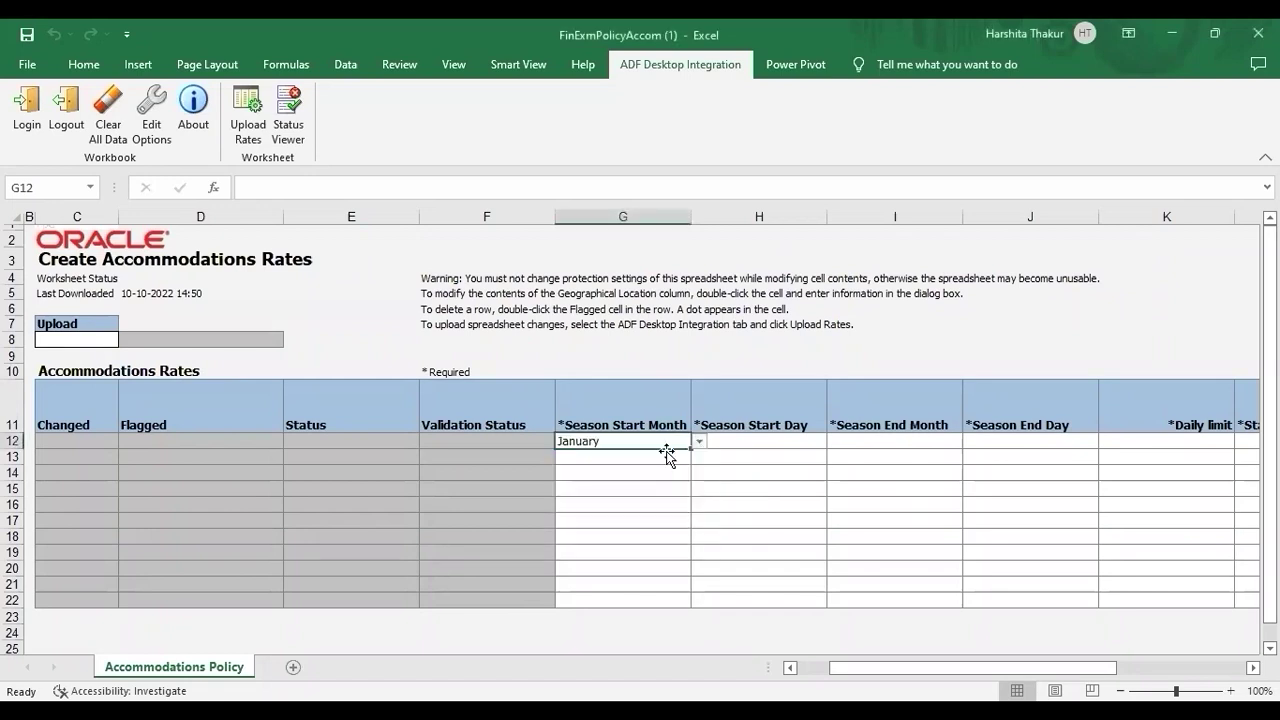
pyautogui.click(747, 446)
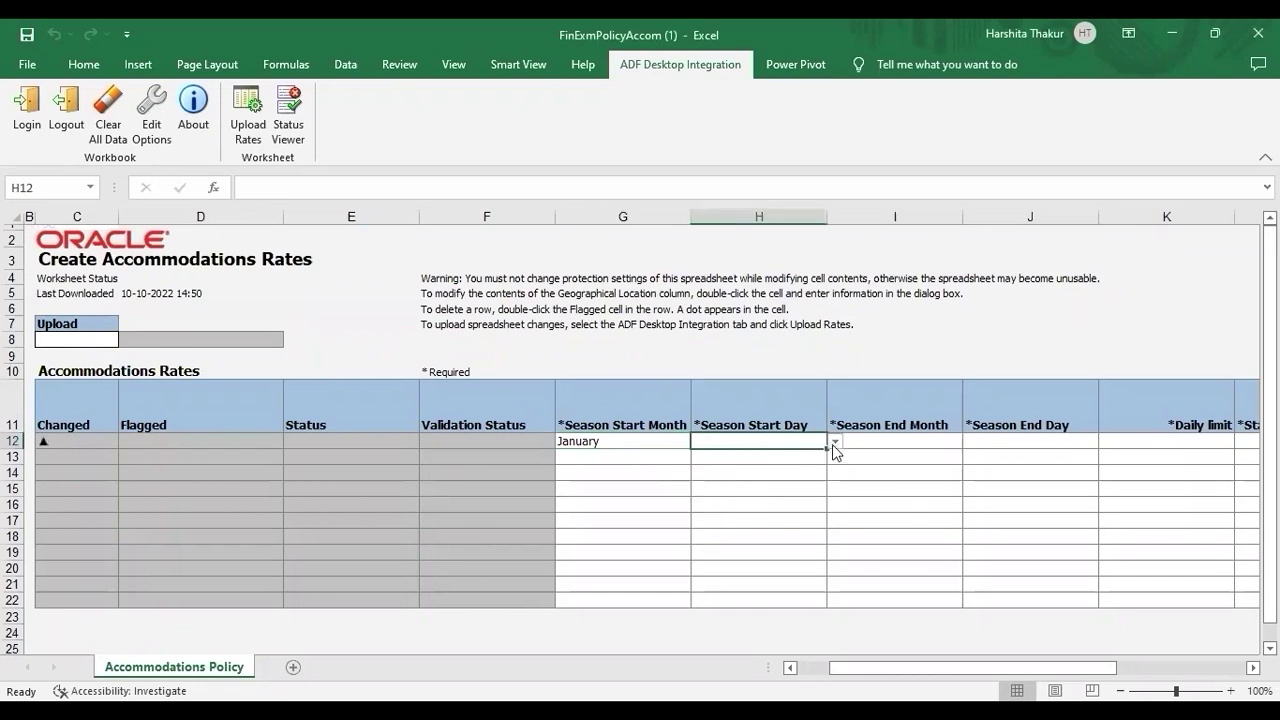
pyautogui.click(834, 442)
pyautogui.click(793, 456)
# - Set the season end in the first rate row to December, day 31
pyautogui.click(920, 446)
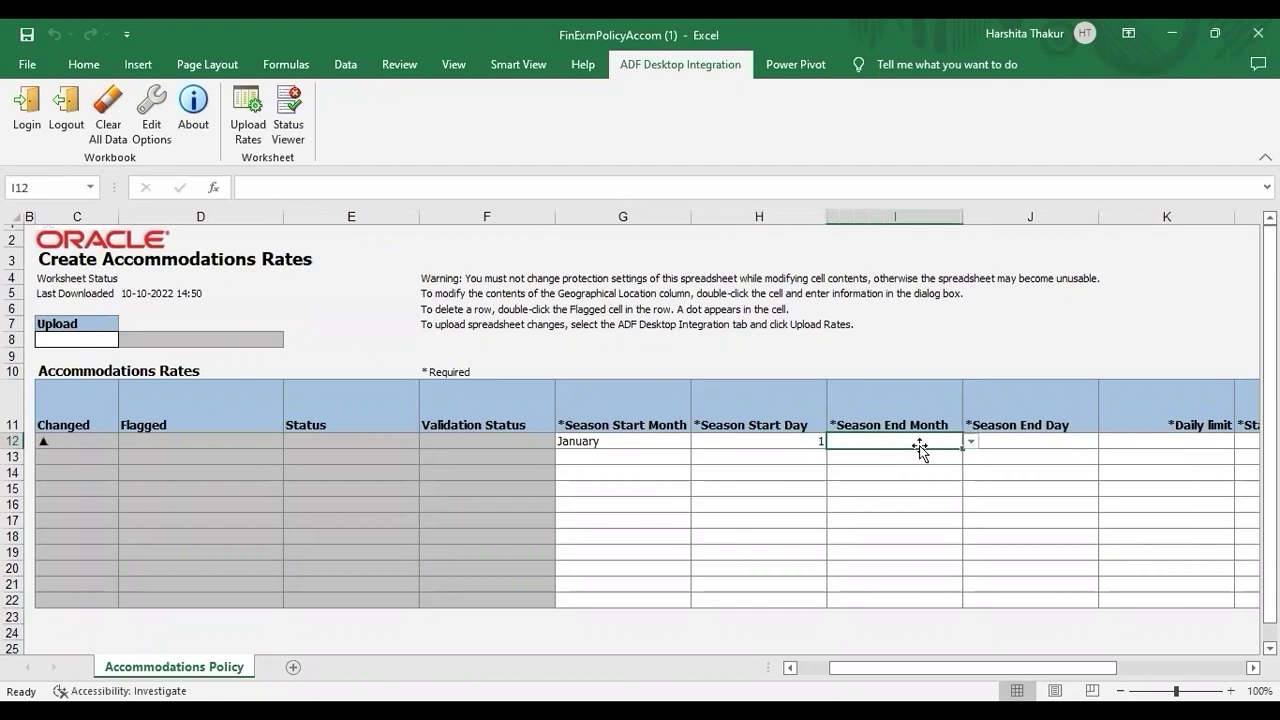
pyautogui.click(972, 442)
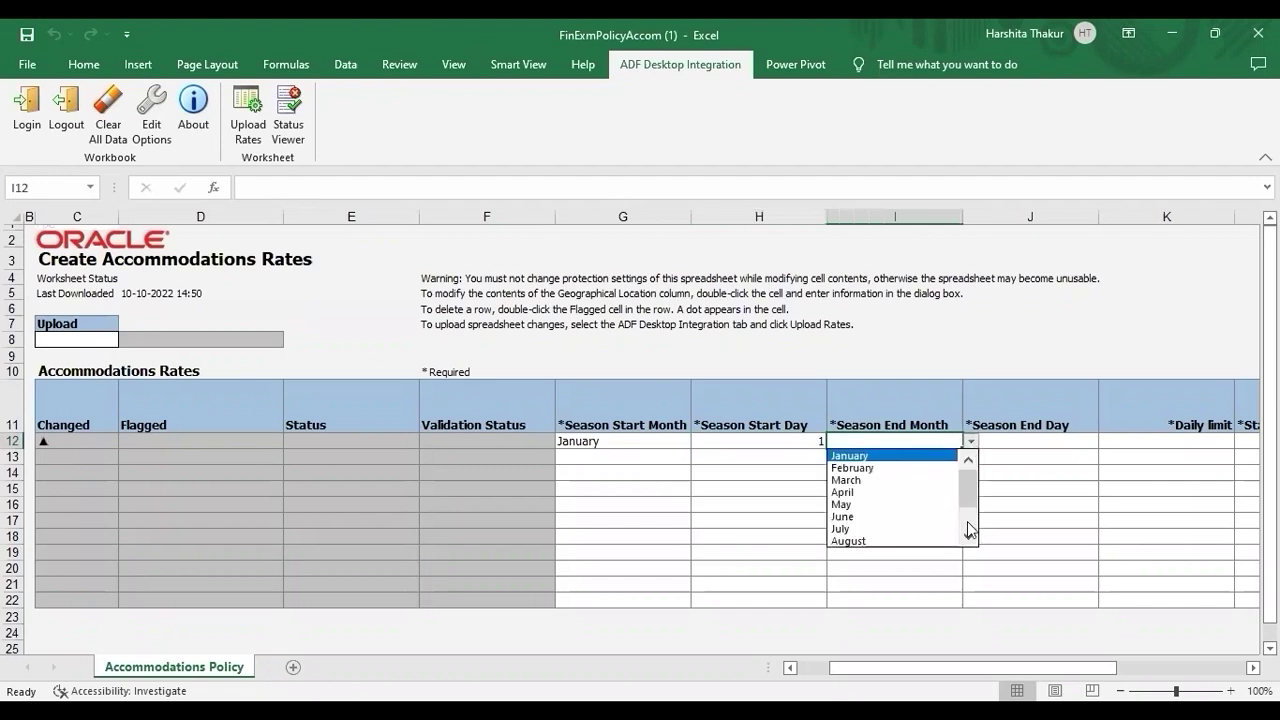
pyautogui.scroll(-2, 971, 488)
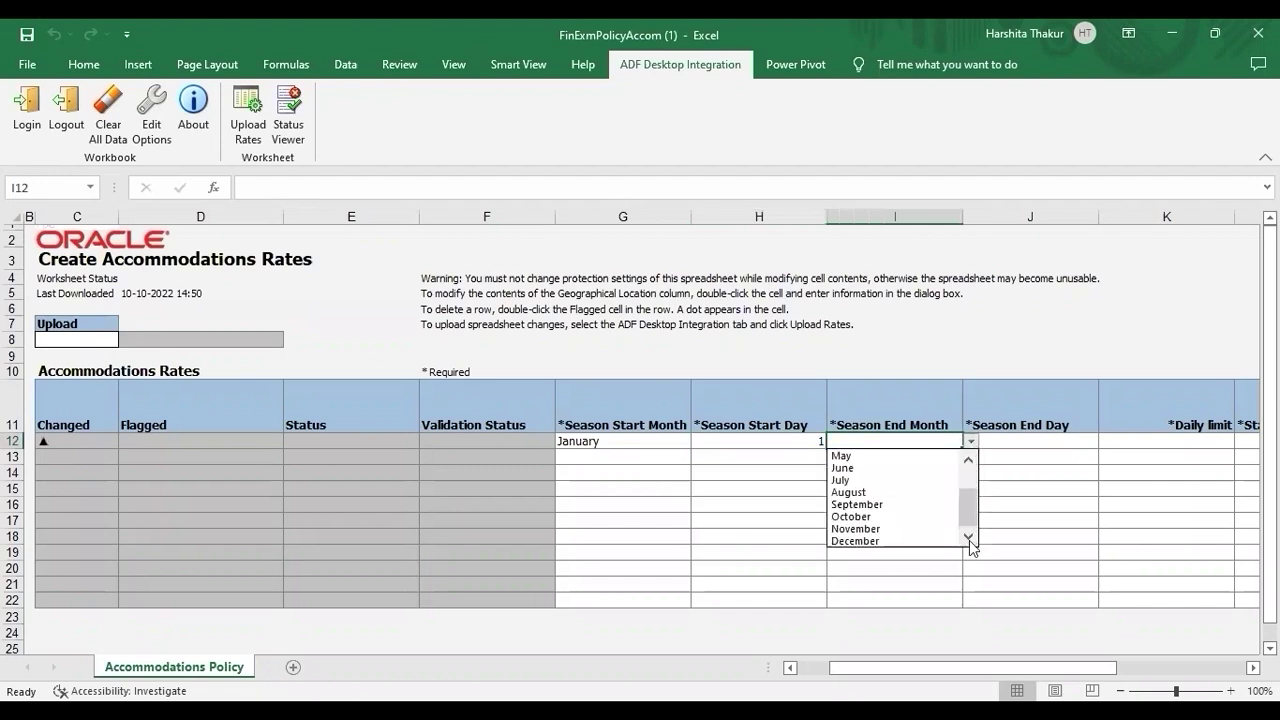
pyautogui.click(878, 545)
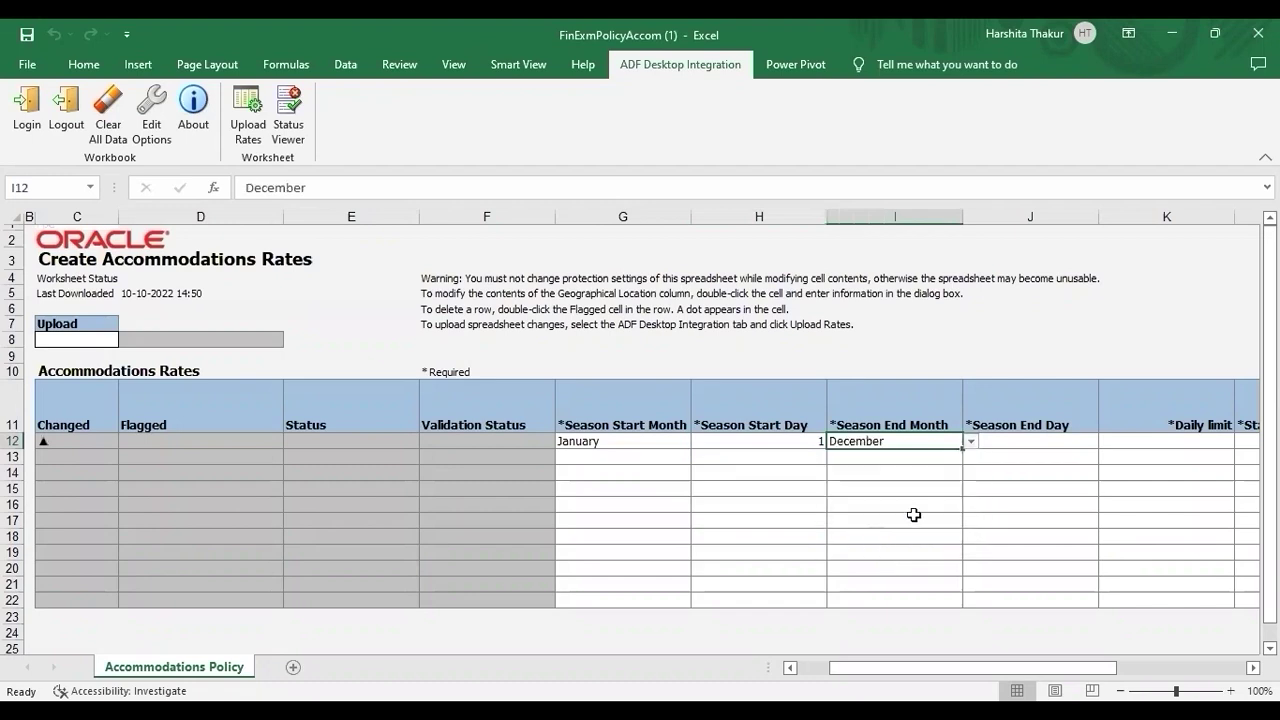
pyautogui.click(1035, 443)
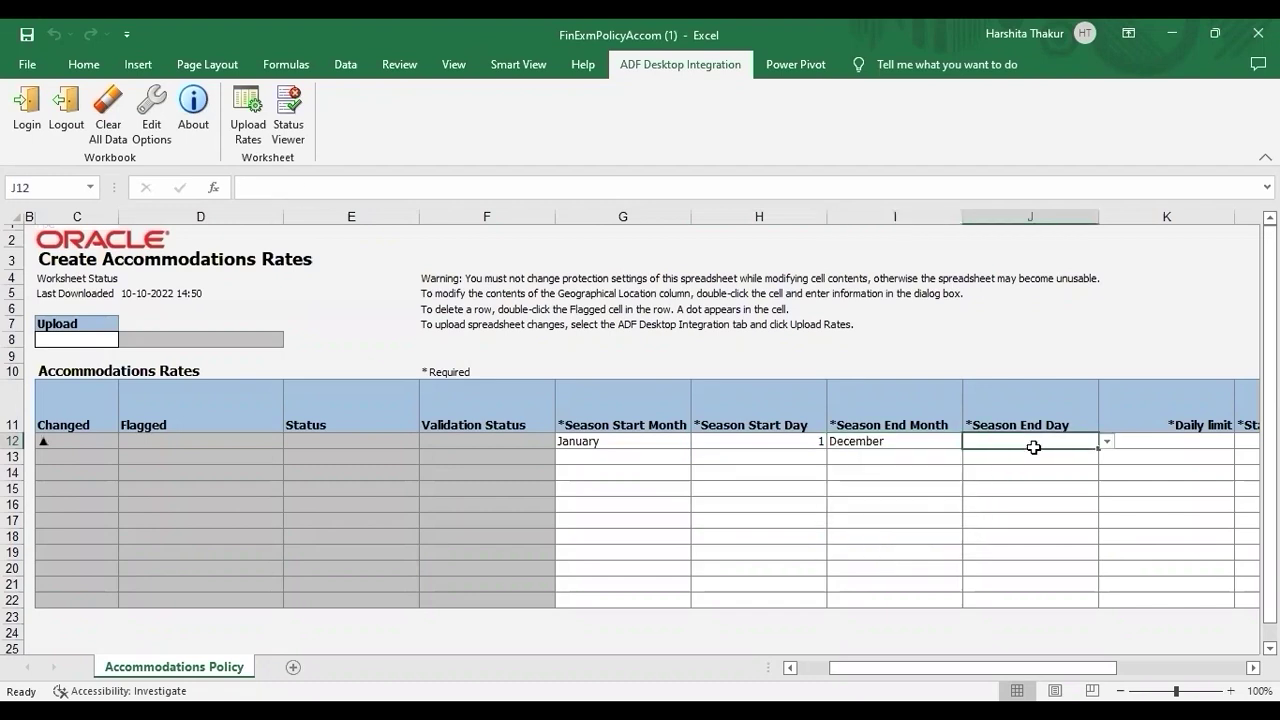
pyautogui.click(1106, 442)
pyautogui.moveTo(1104, 482); pyautogui.dragTo(1104, 556)
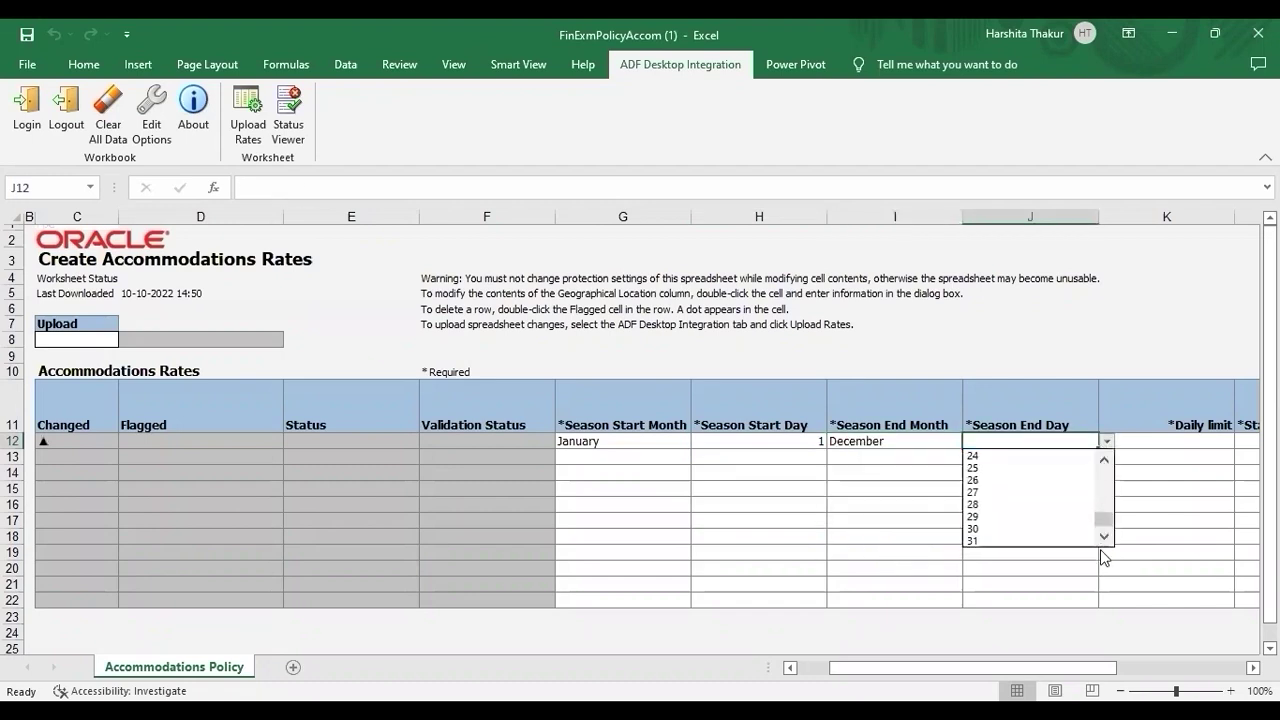
pyautogui.click(985, 538)
# - Enter a daily limit of 10 and a start date of 1/1/22 in the first rate row
pyautogui.click(1125, 443)
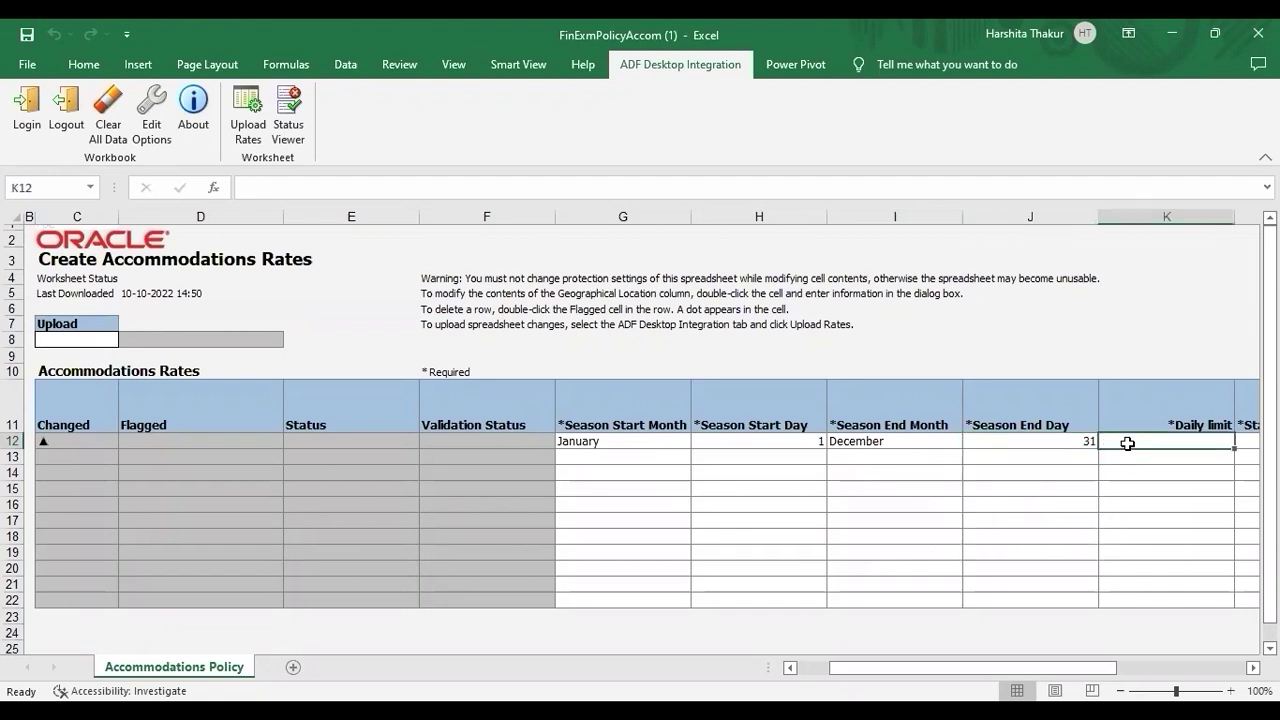
pyautogui.hscroll(5, 1127, 443)
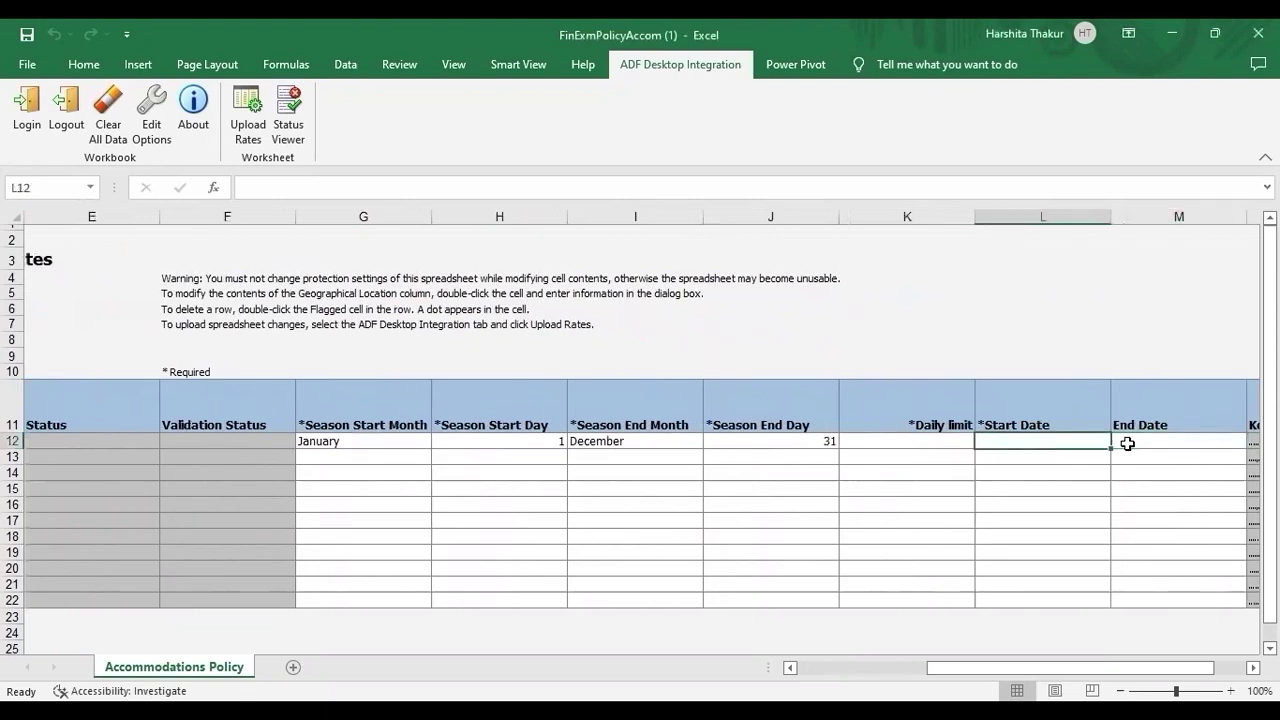
pyautogui.write('10')
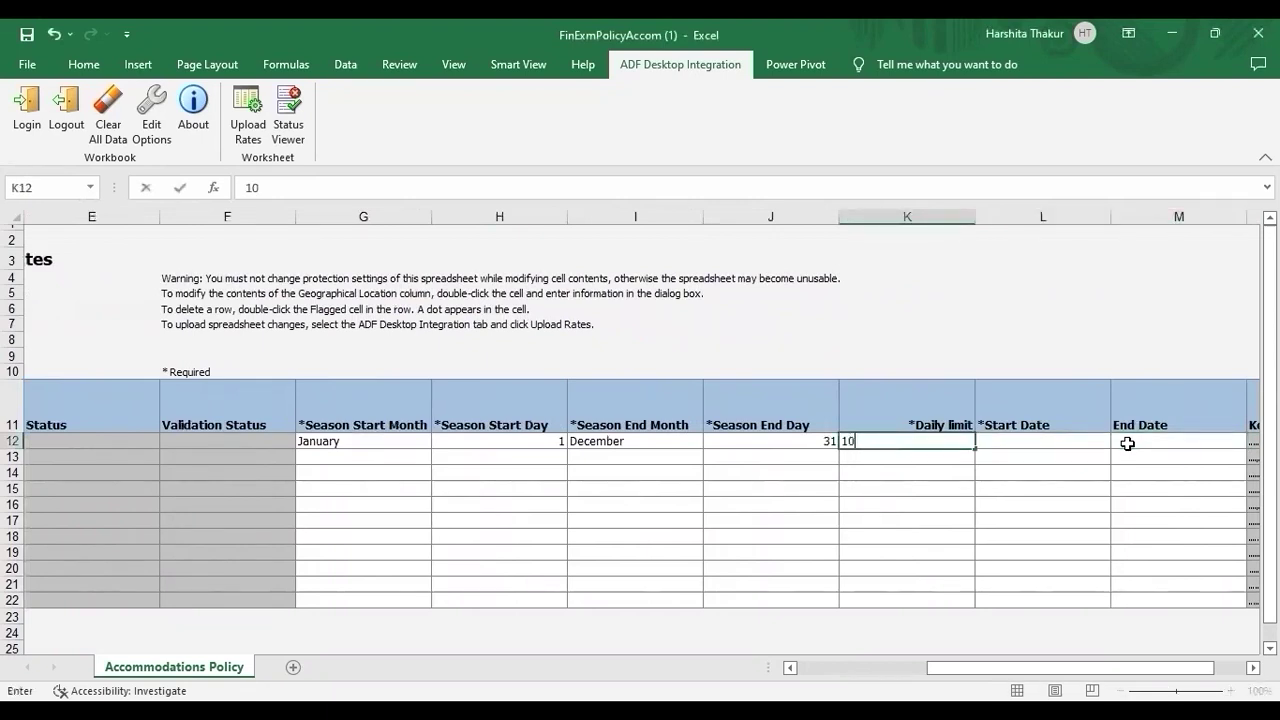
pyautogui.press('Tab')
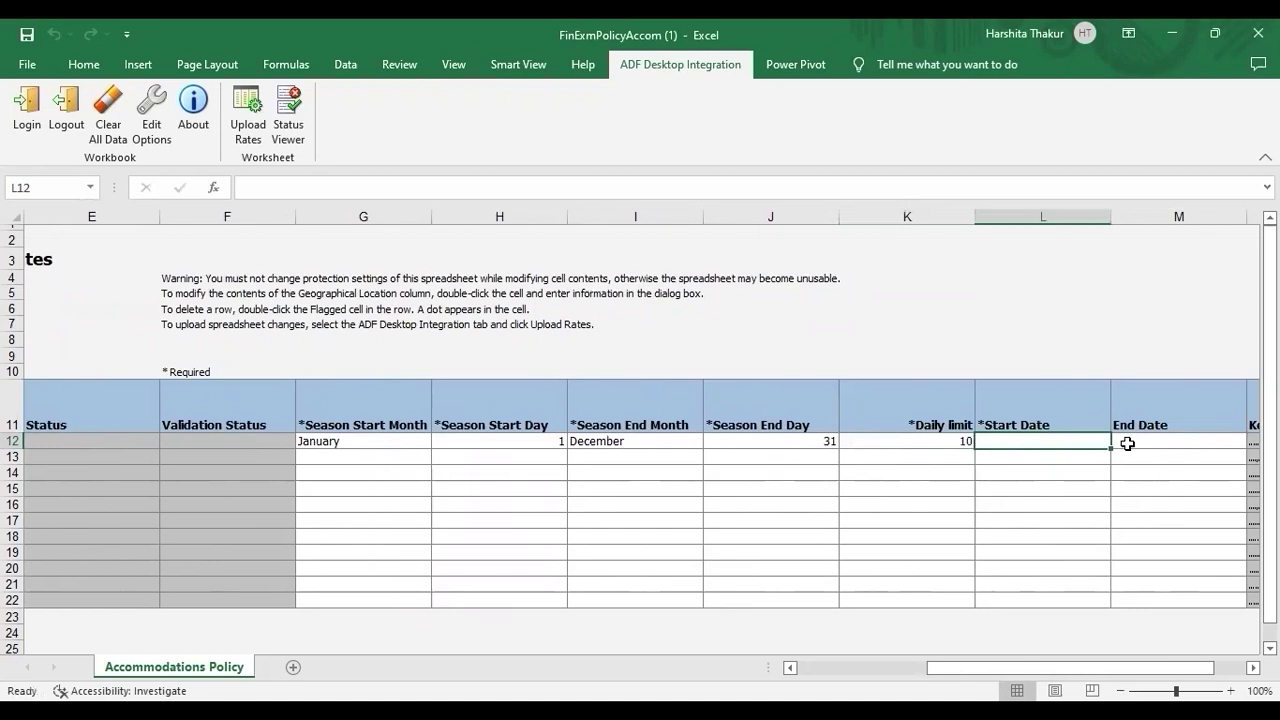
pyautogui.write('1/1/22')
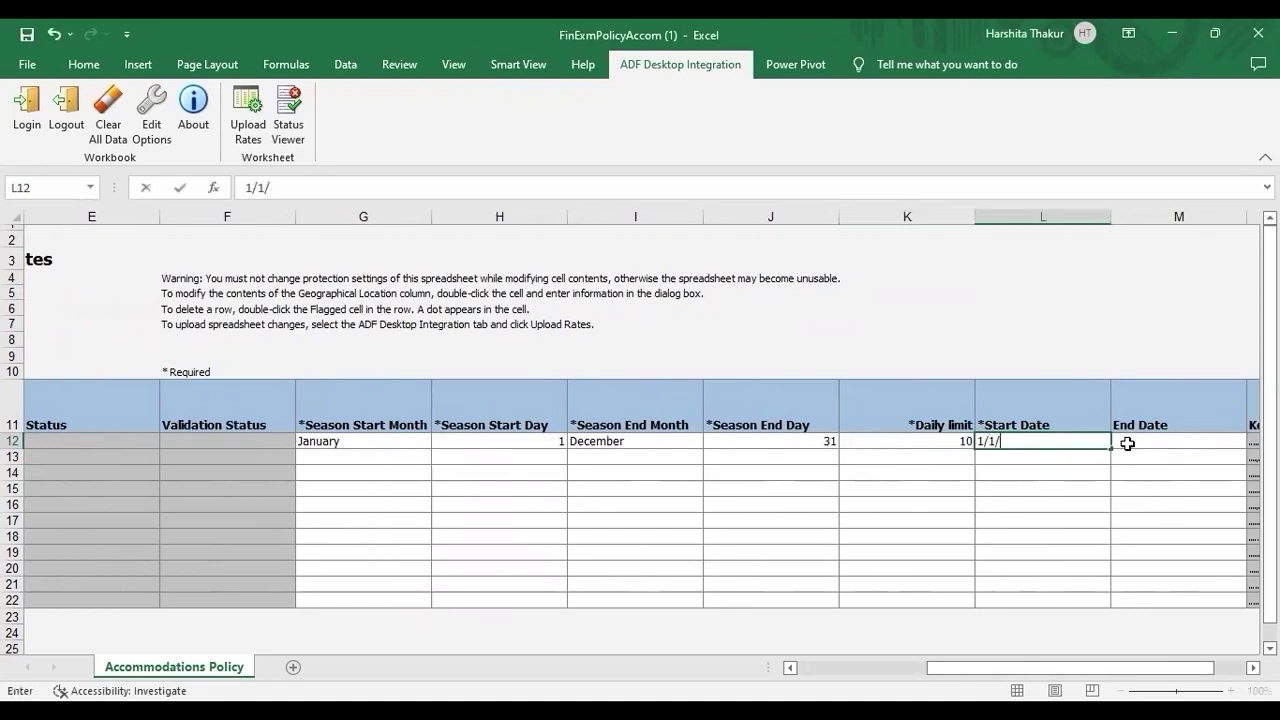
pyautogui.press('Return')
pyautogui.press('Up')
# - Review the first rate row across all of its columns, from Key back to Changed
pyautogui.click(1127, 443)
pyautogui.press('Right')
pyautogui.press('Right')
pyautogui.press('Left')
pyautogui.press('Left')
pyautogui.press('Left')
pyautogui.press('Left')
pyautogui.press('Left')
pyautogui.press('Left')
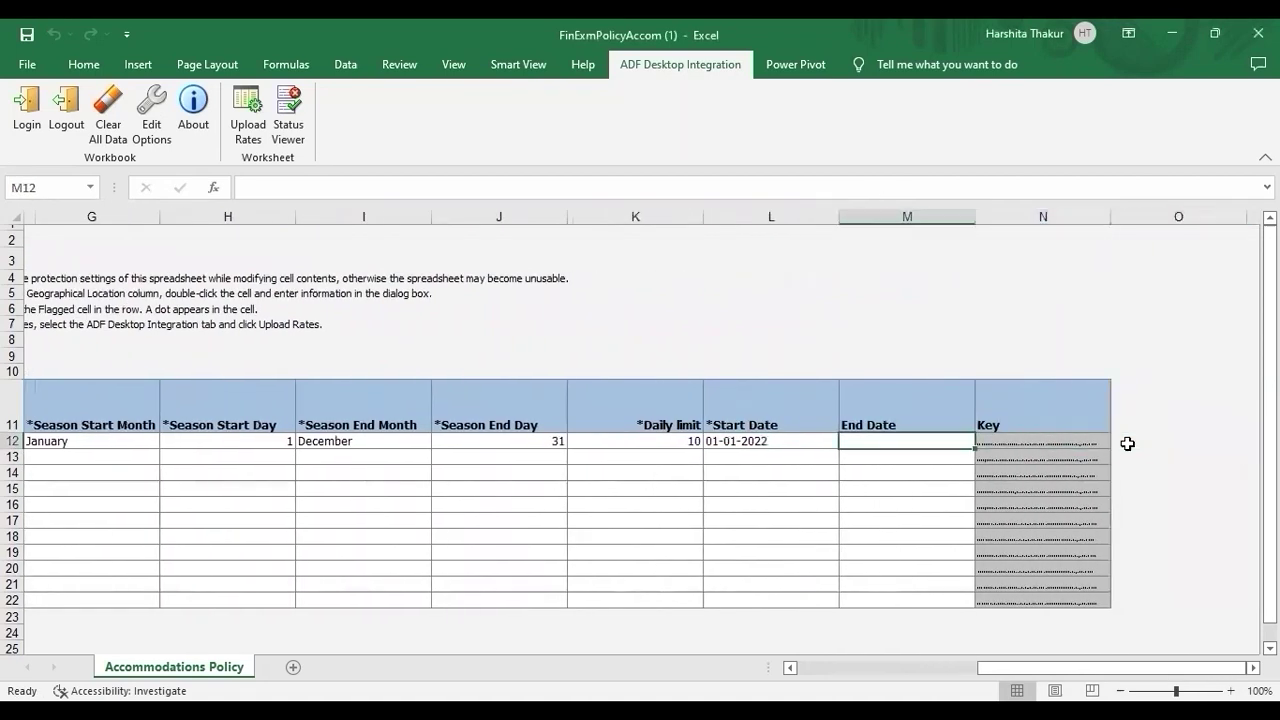
pyautogui.press('Left')
pyautogui.press('Left')
pyautogui.press('Left')
pyautogui.press('Left')
pyautogui.press('Left')
pyautogui.press('Left')
pyautogui.press('Left')
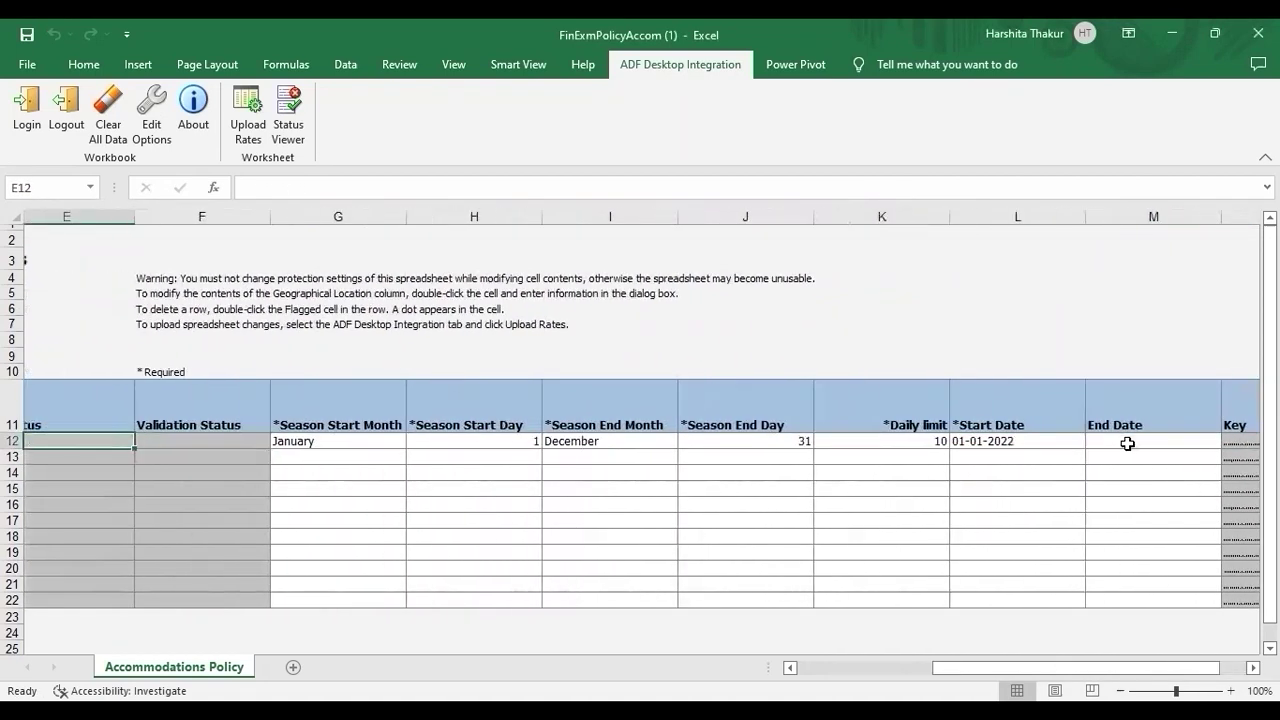
pyautogui.press('Right')
pyautogui.press('Right')
pyautogui.press('Right')
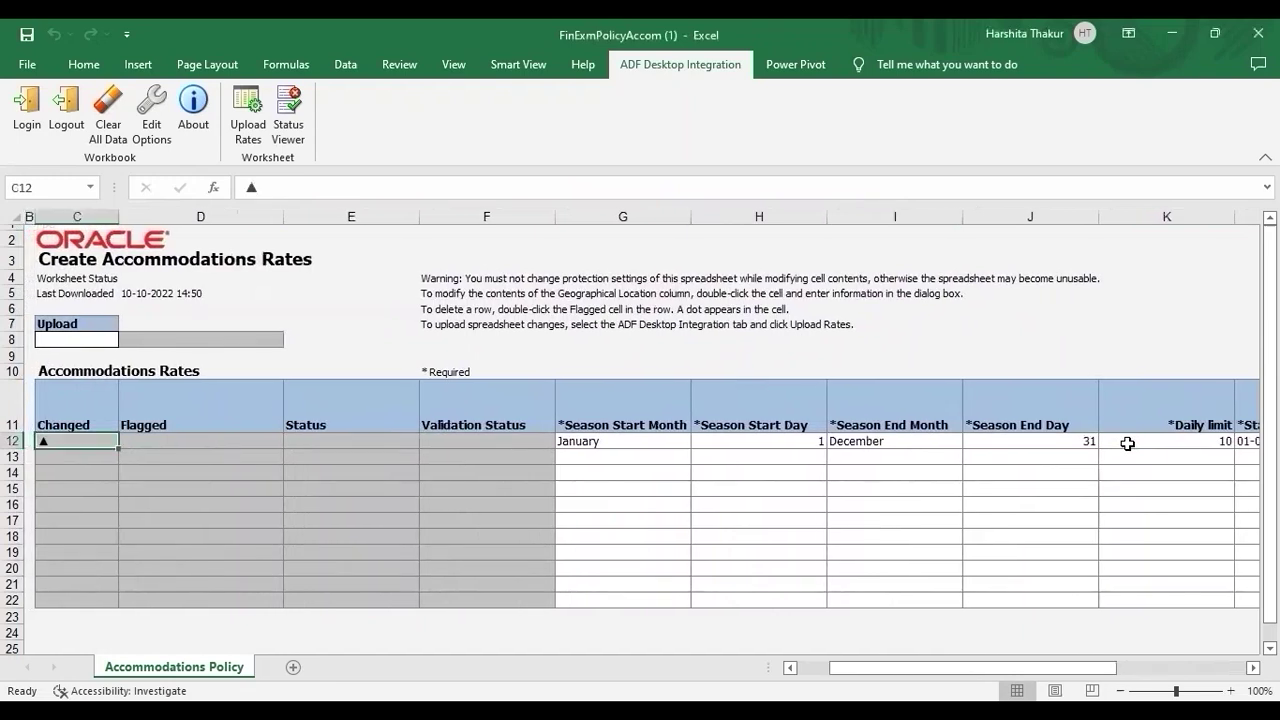
pyautogui.press('Right')
pyautogui.press('Right')
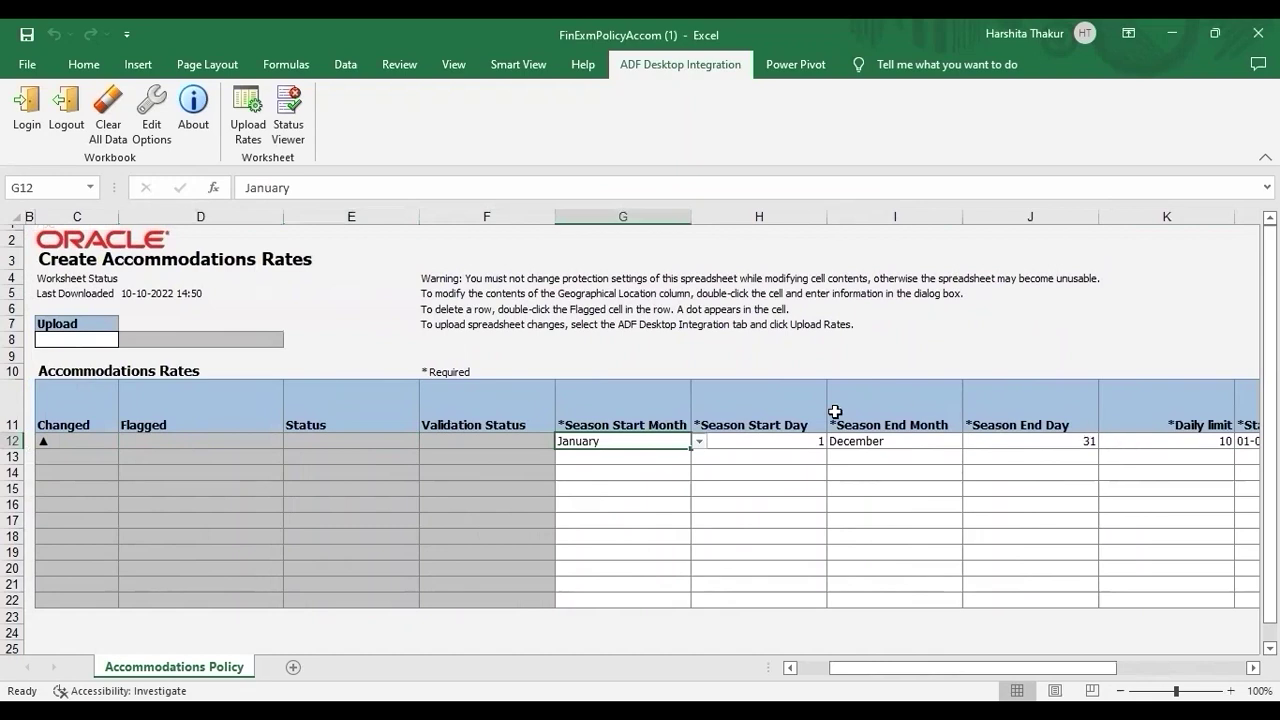
# - Upload the rates, continuing with subsequent rows on failure, and check the row's validation status
pyautogui.click(241, 113)
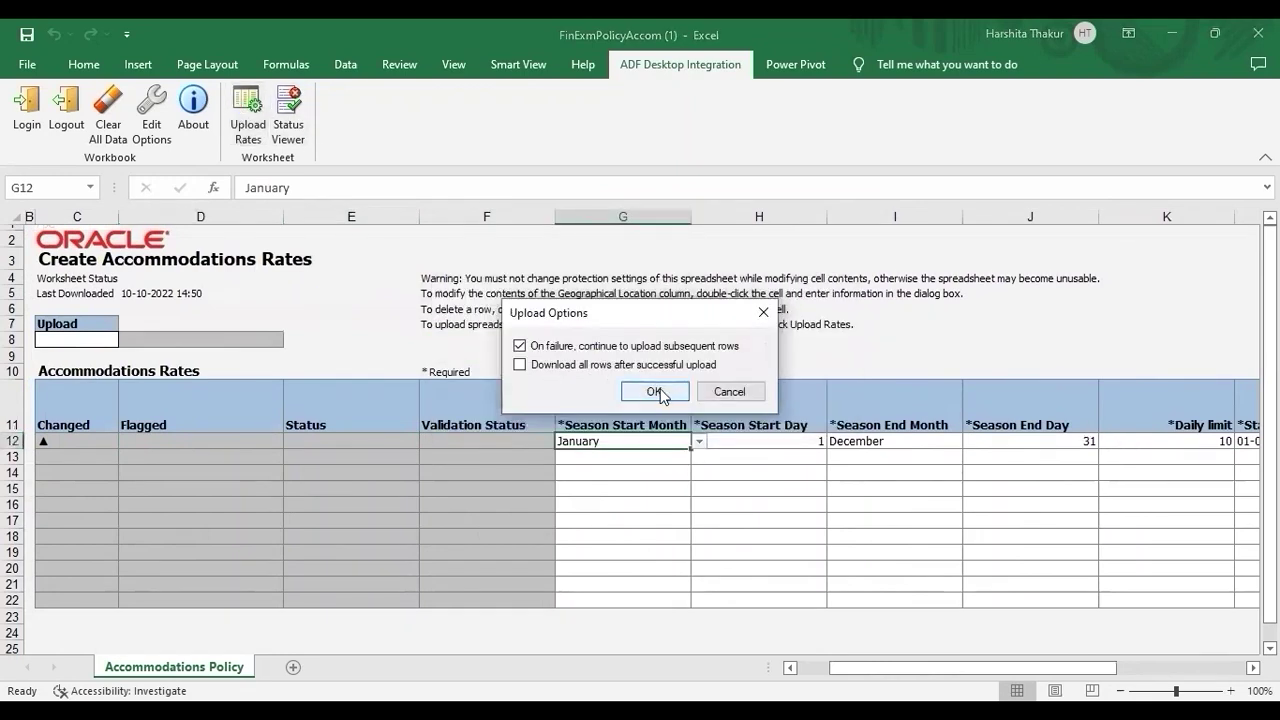
pyautogui.press('Return')
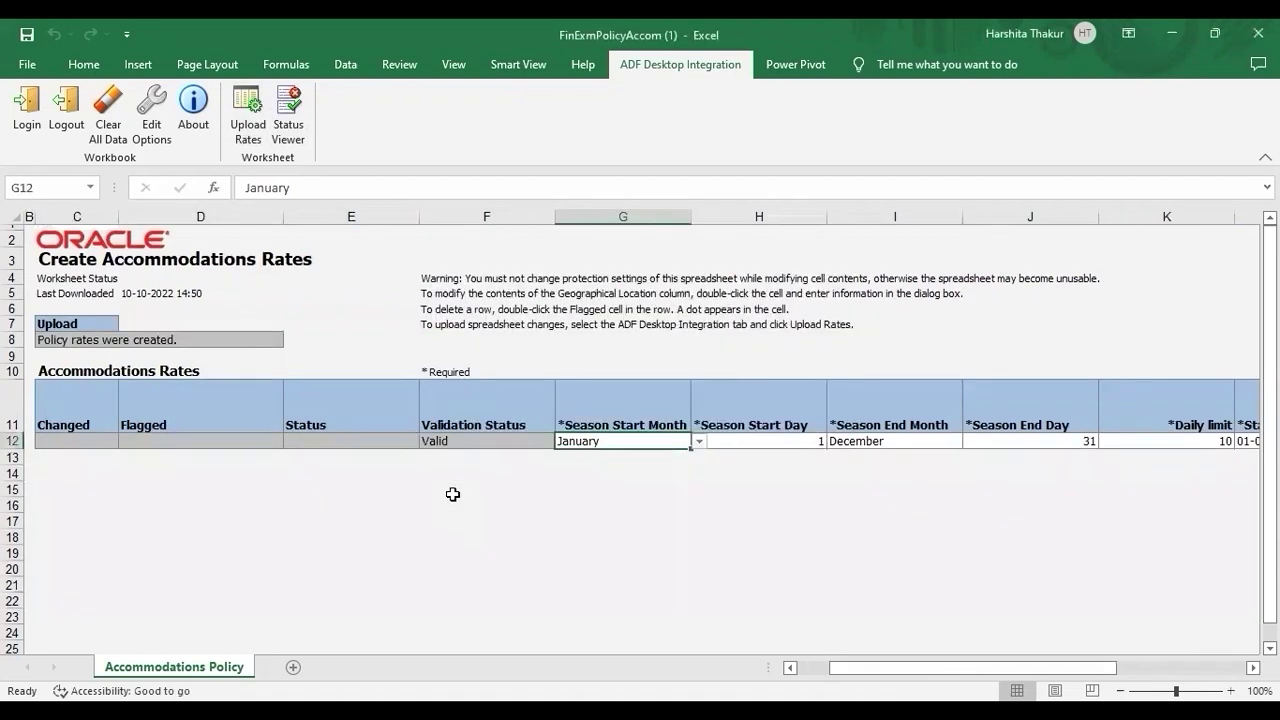
pyautogui.click(475, 440)
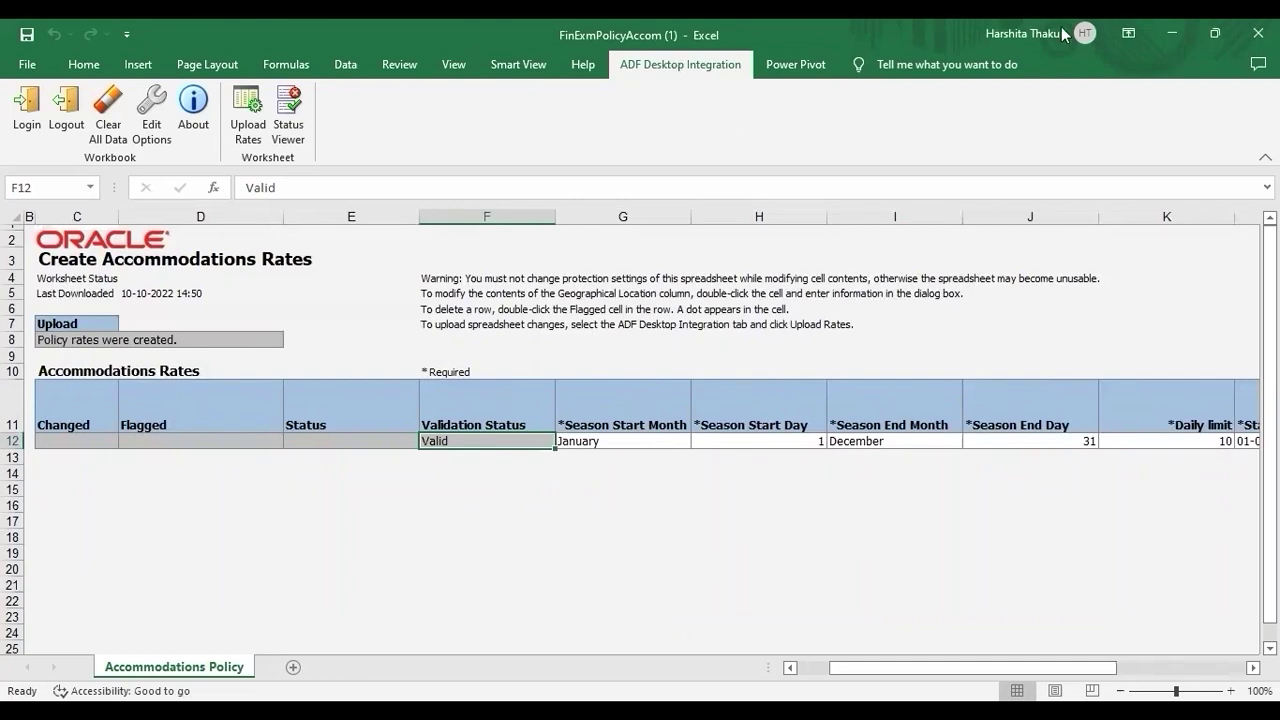
# - Switch back to Manage Policies by Expense Category in the browser and activate the Accommodations_2608 policy
pyautogui.hotkey('alt', 'Tab')
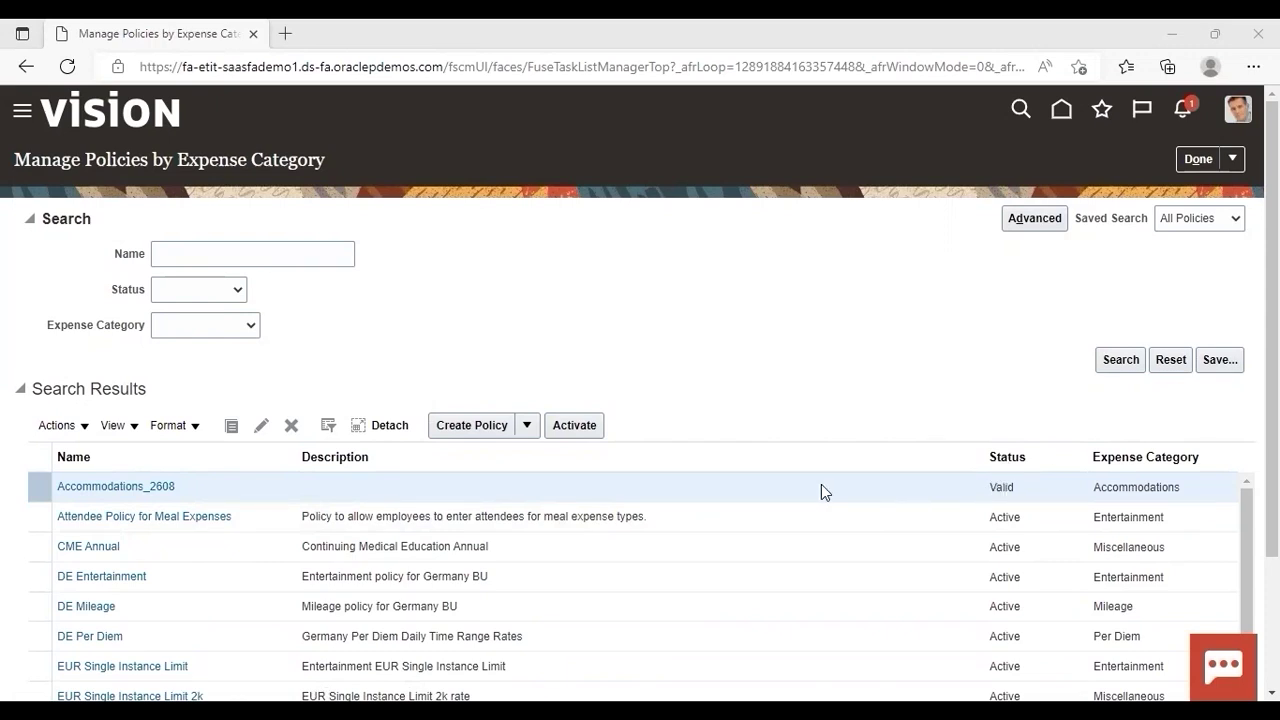
pyautogui.click(584, 430)
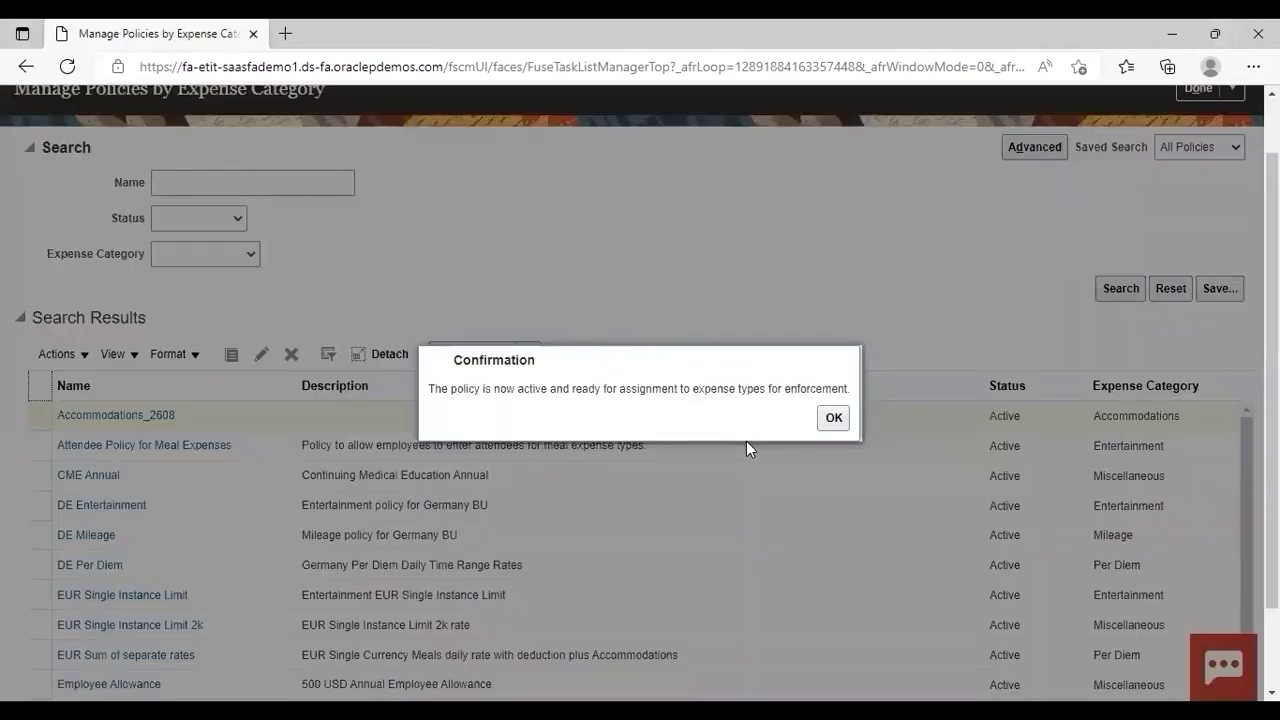
# - Acknowledge the policy activation, return to the Financials setup tasks, and open Manage Expense Report Templates
pyautogui.click(836, 418)
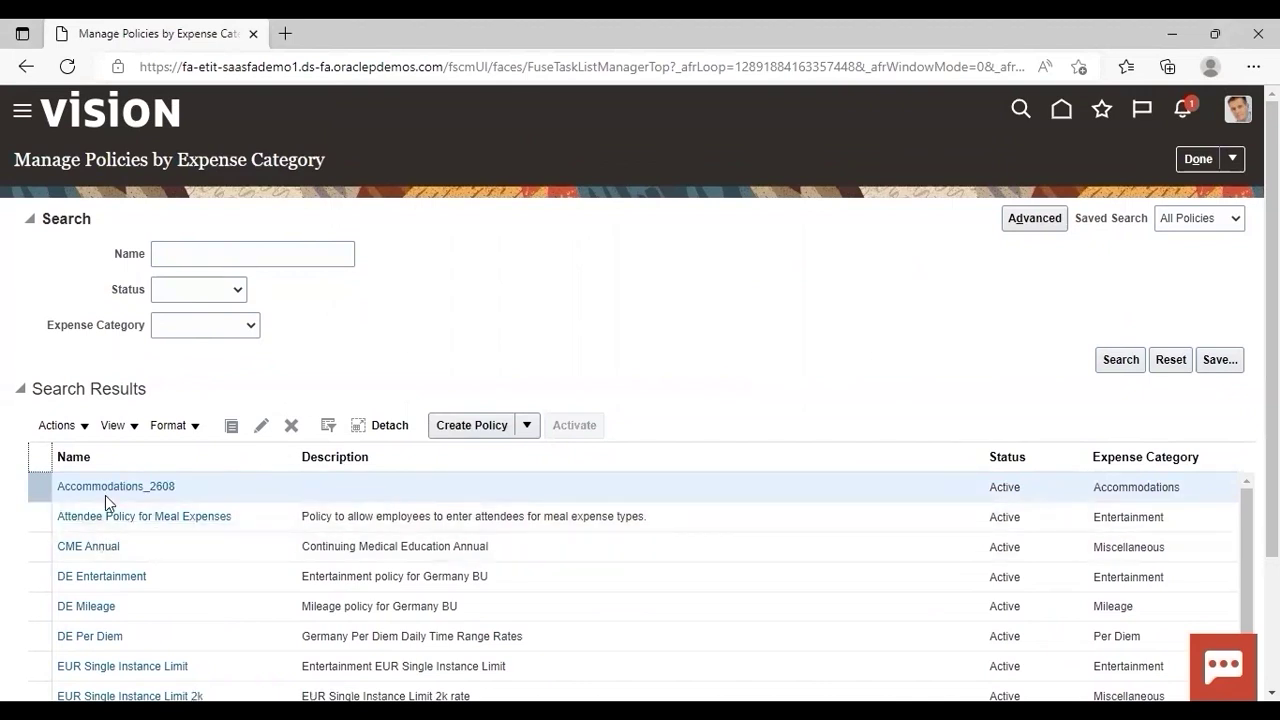
pyautogui.click(1195, 160)
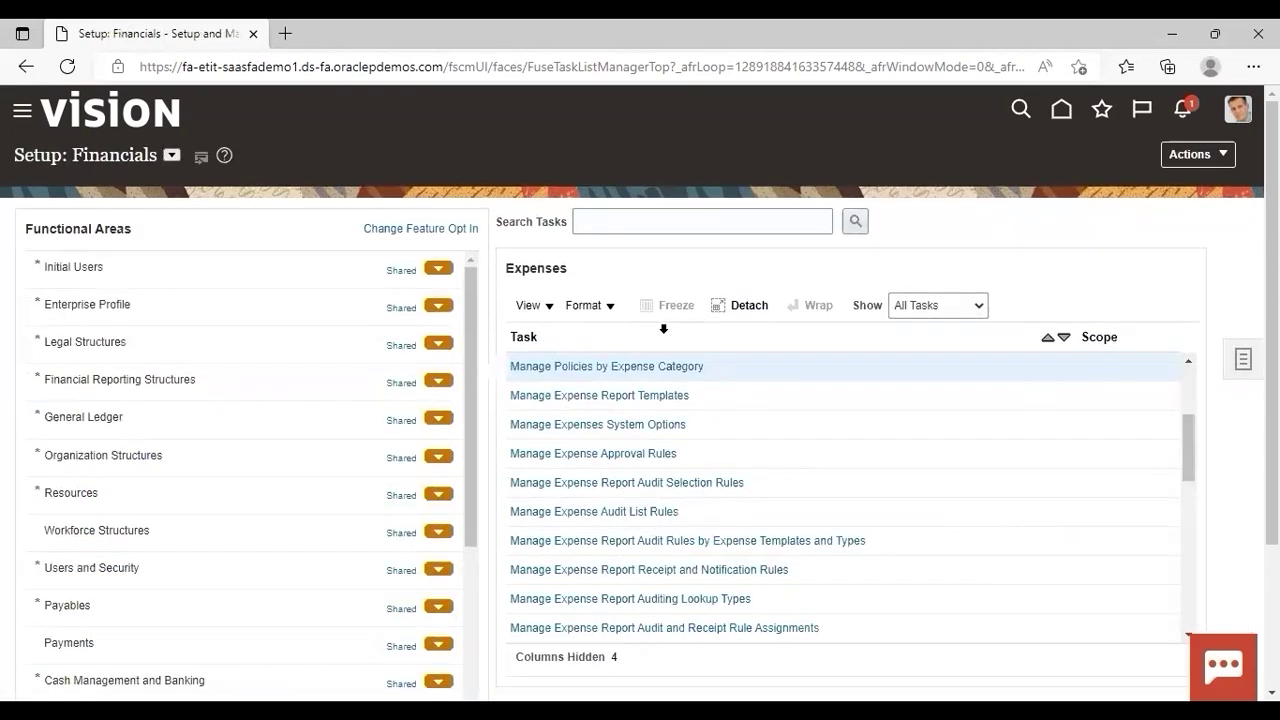
pyautogui.click(1187, 363)
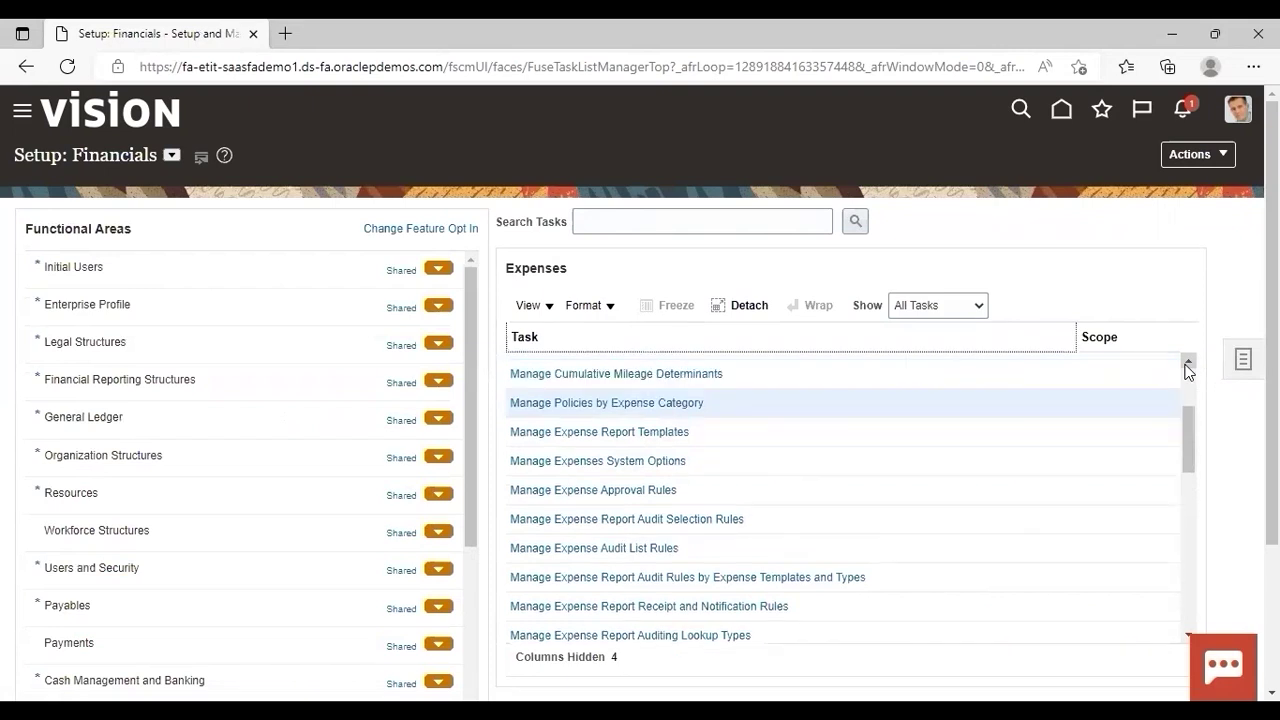
pyautogui.click(1188, 368)
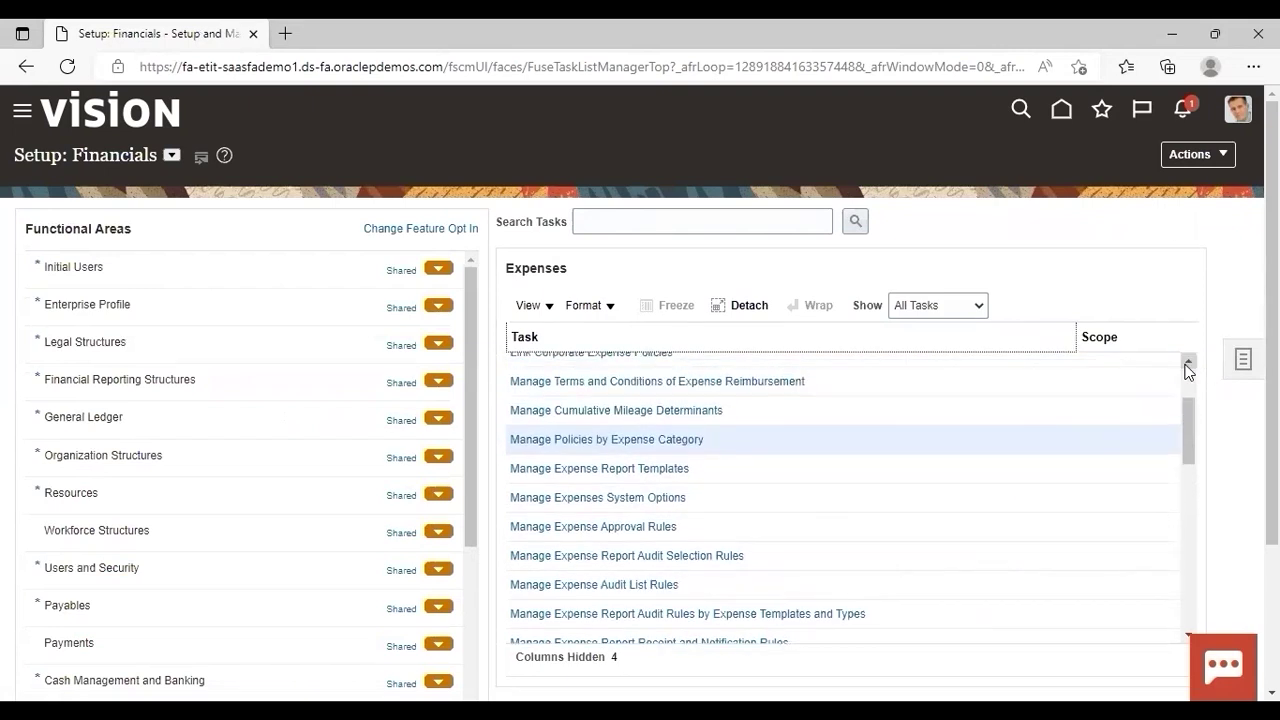
pyautogui.click(610, 467)
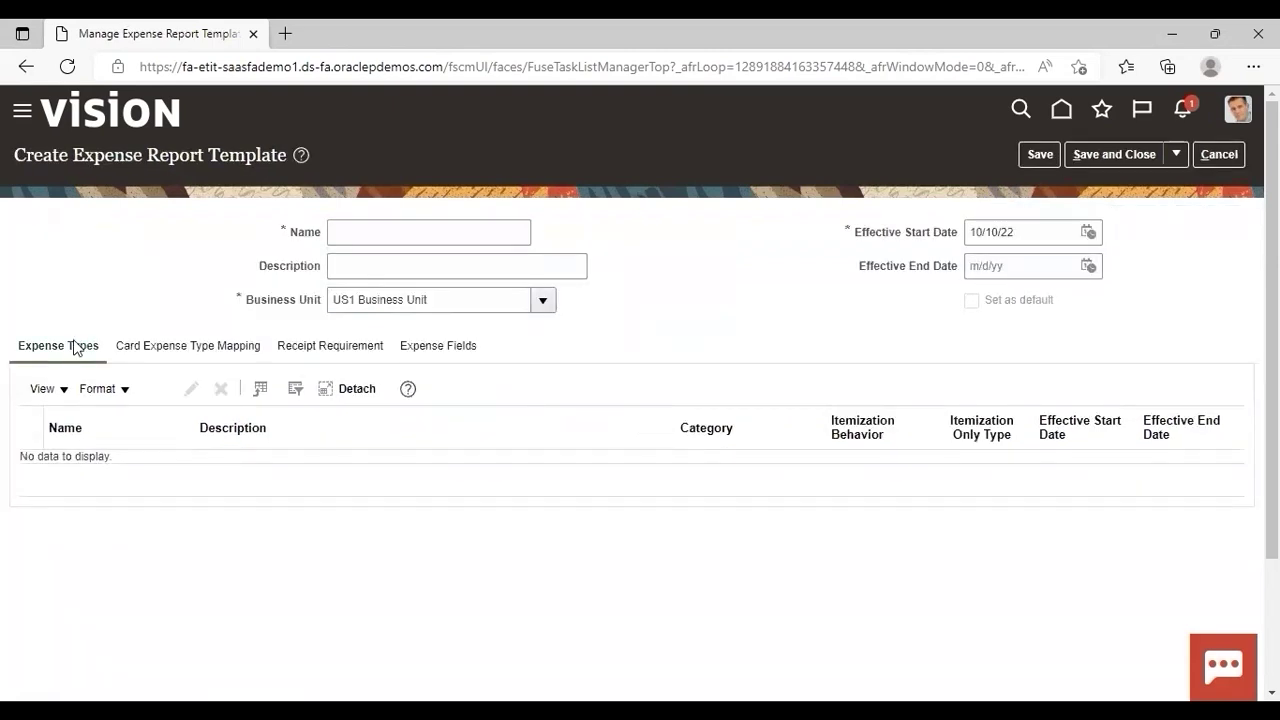
# - Name the new expense report template abc
pyautogui.click(407, 235)
pyautogui.write('abc')
pyautogui.click(510, 364)
# - Try creating an Accommodations expense type with the Accommodations_2608 expense policy assigned, and cancel it without saving
pyautogui.click(160, 388)
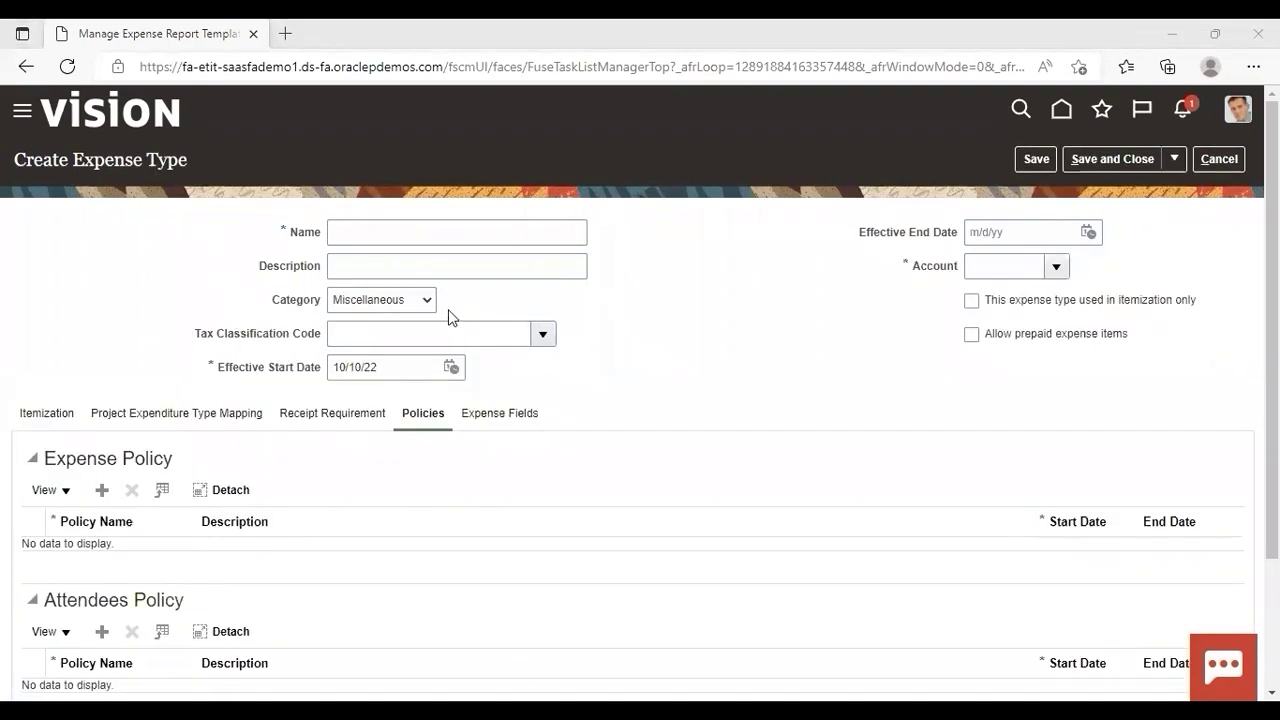
pyautogui.click(424, 300)
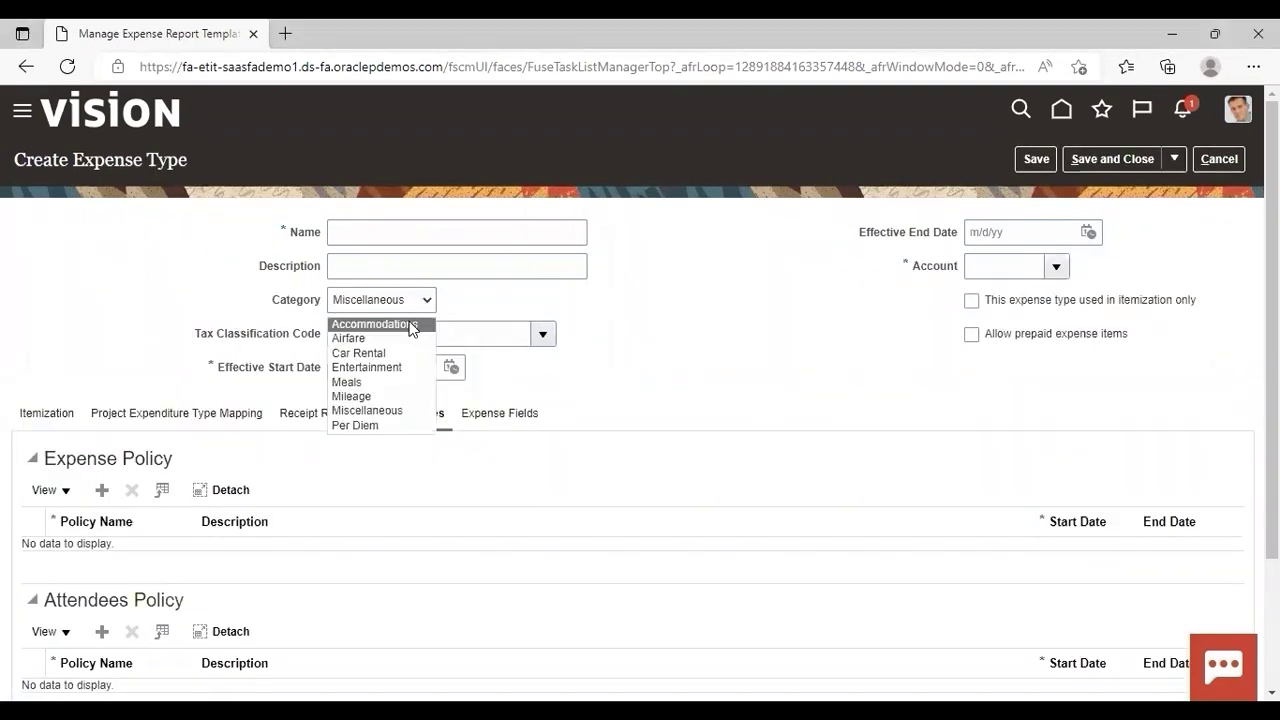
pyautogui.click(370, 324)
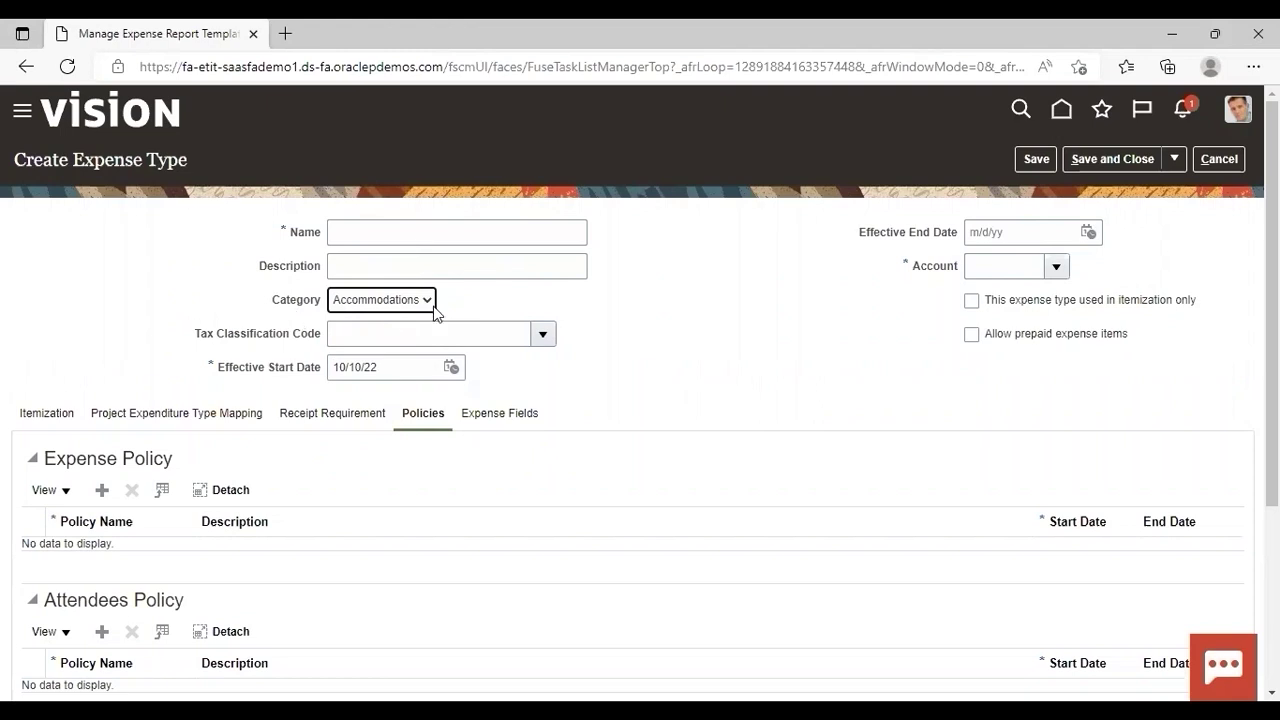
pyautogui.click(101, 490)
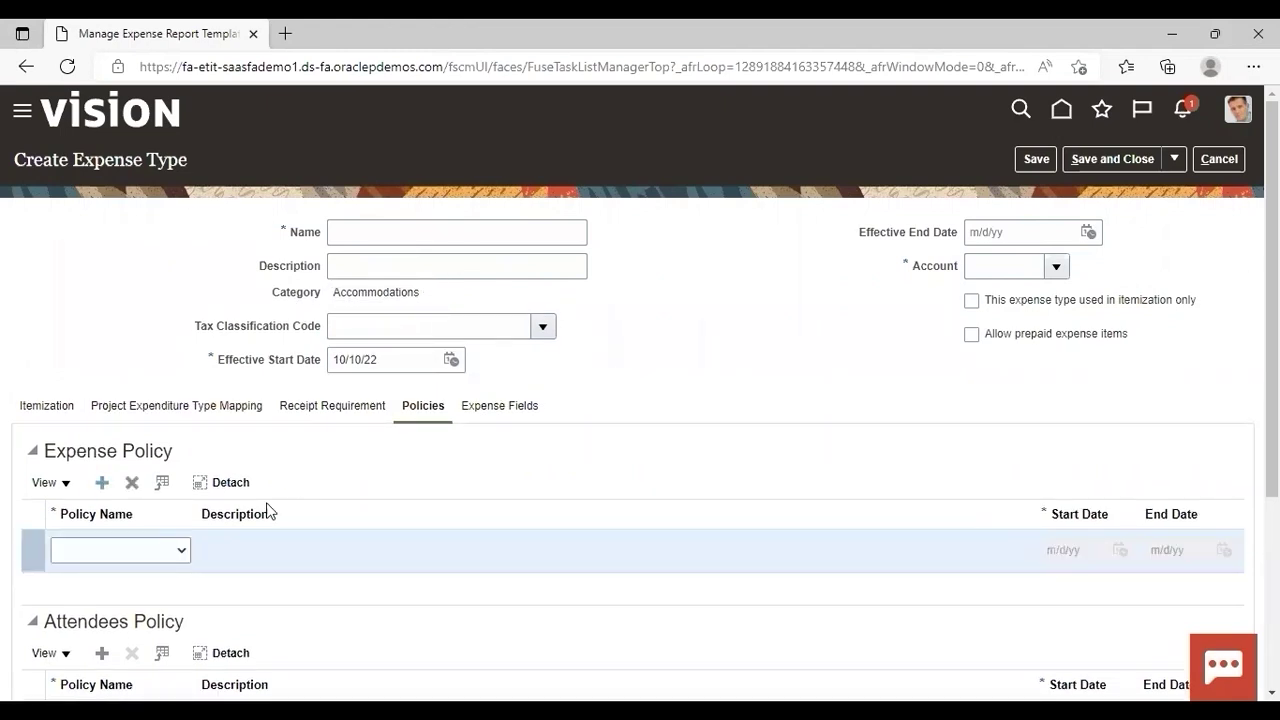
pyautogui.click(181, 556)
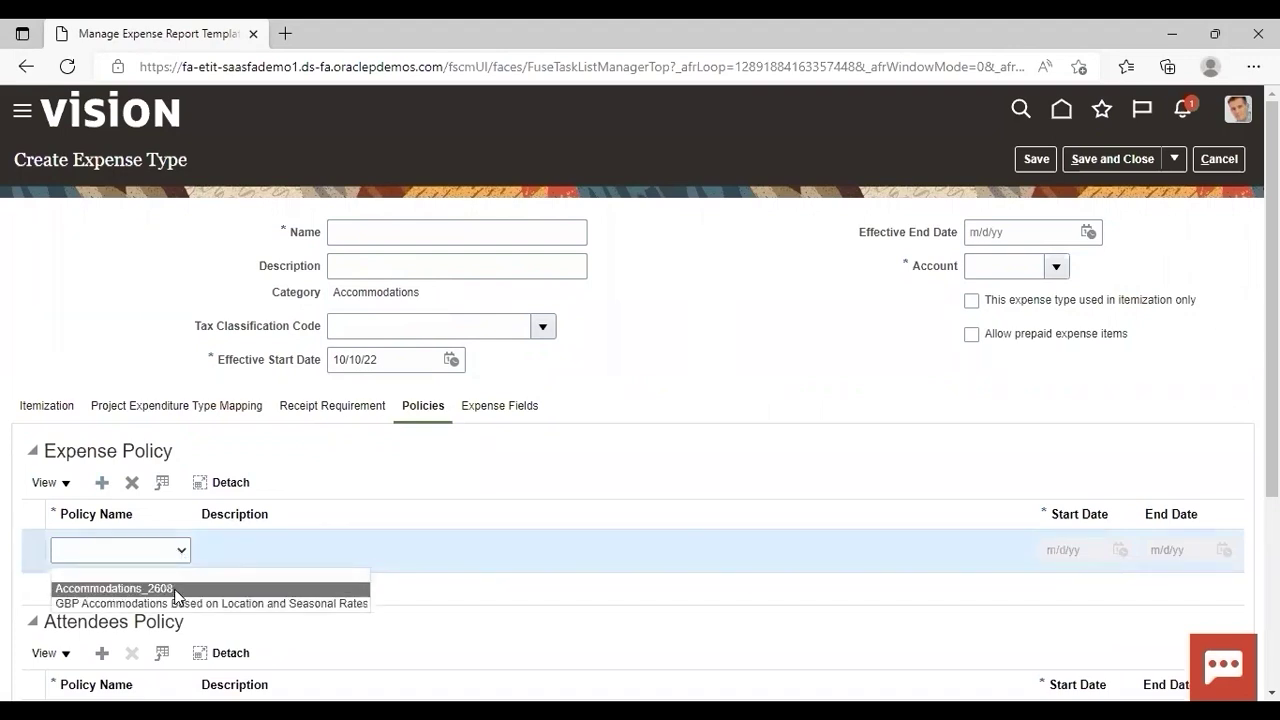
pyautogui.click(172, 588)
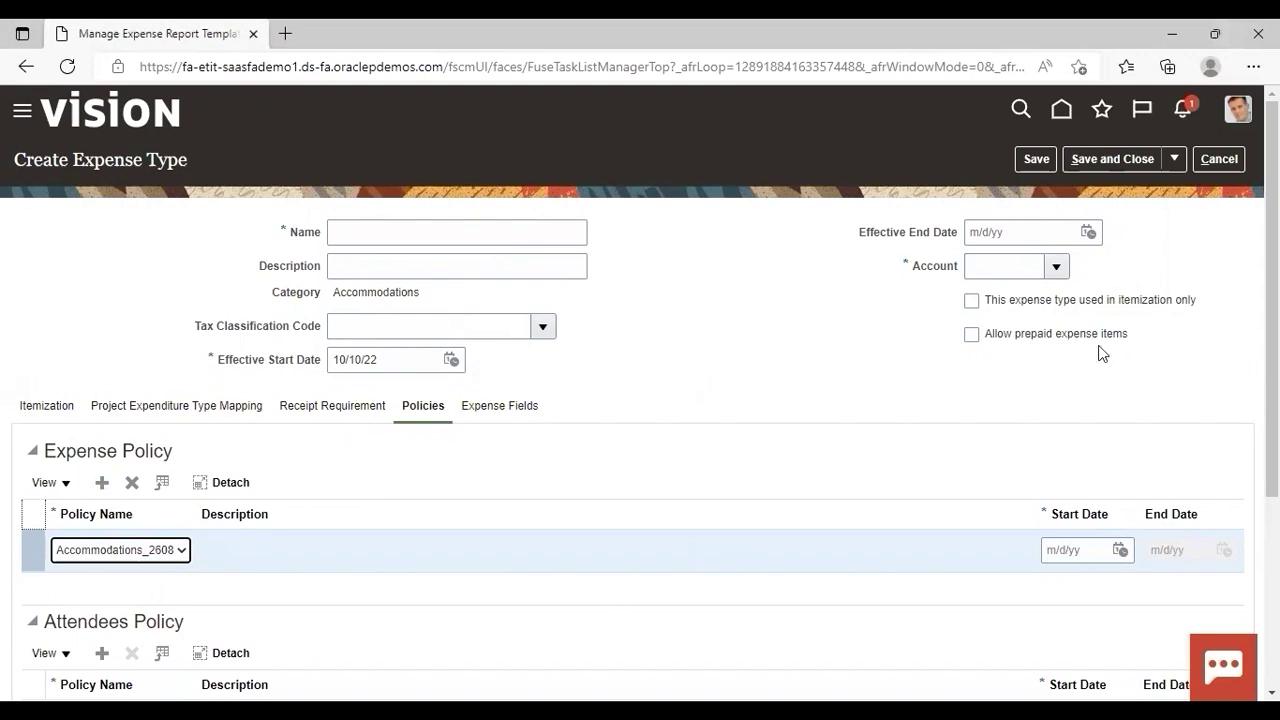
pyautogui.click(1225, 159)
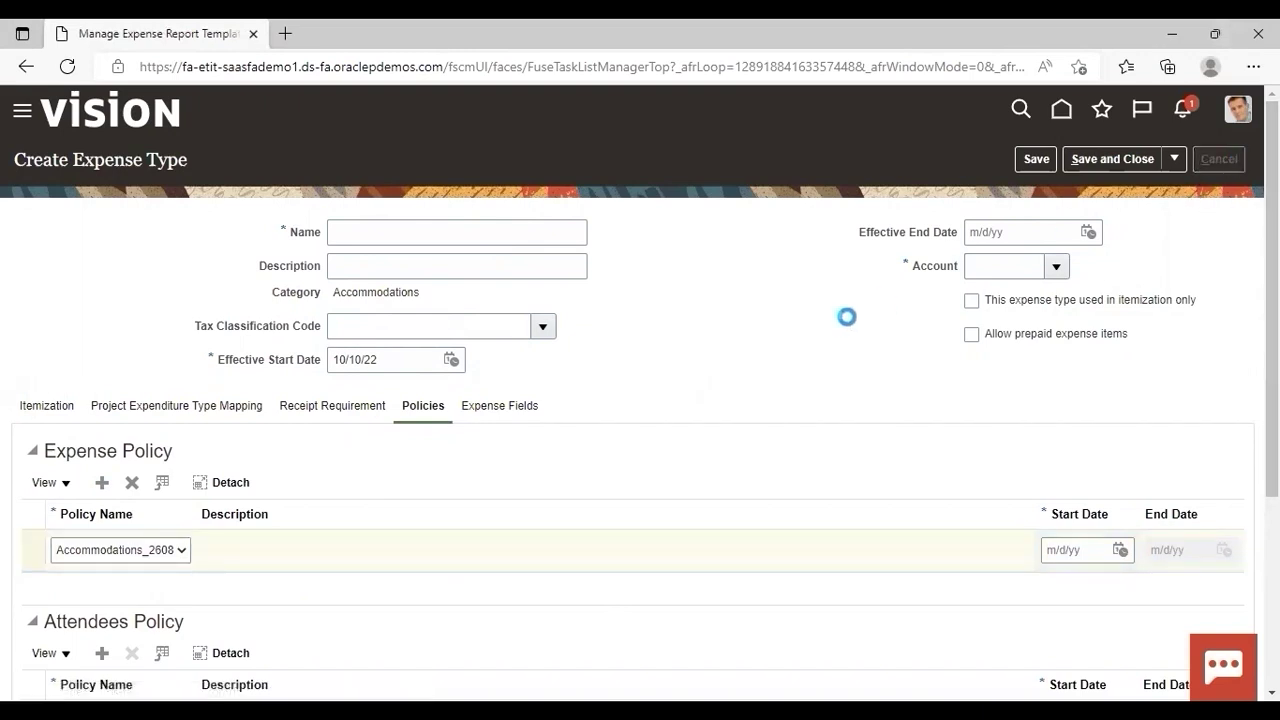
pyautogui.click(865, 420)
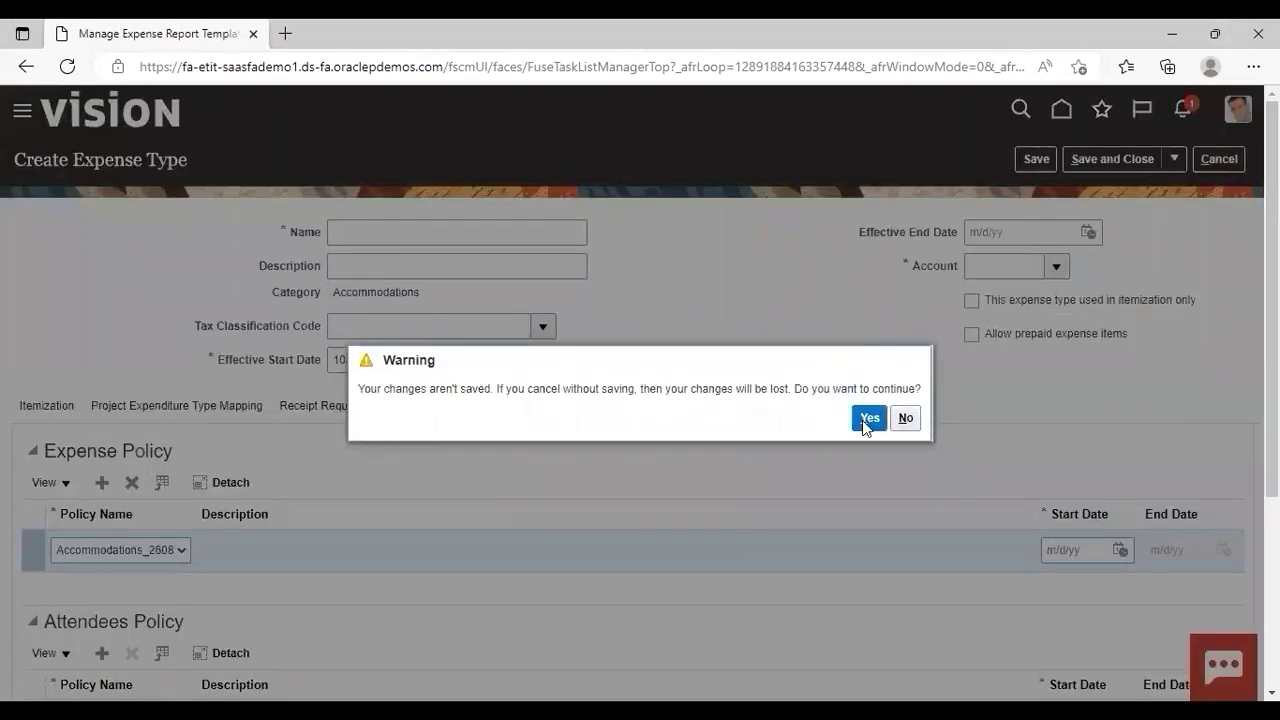